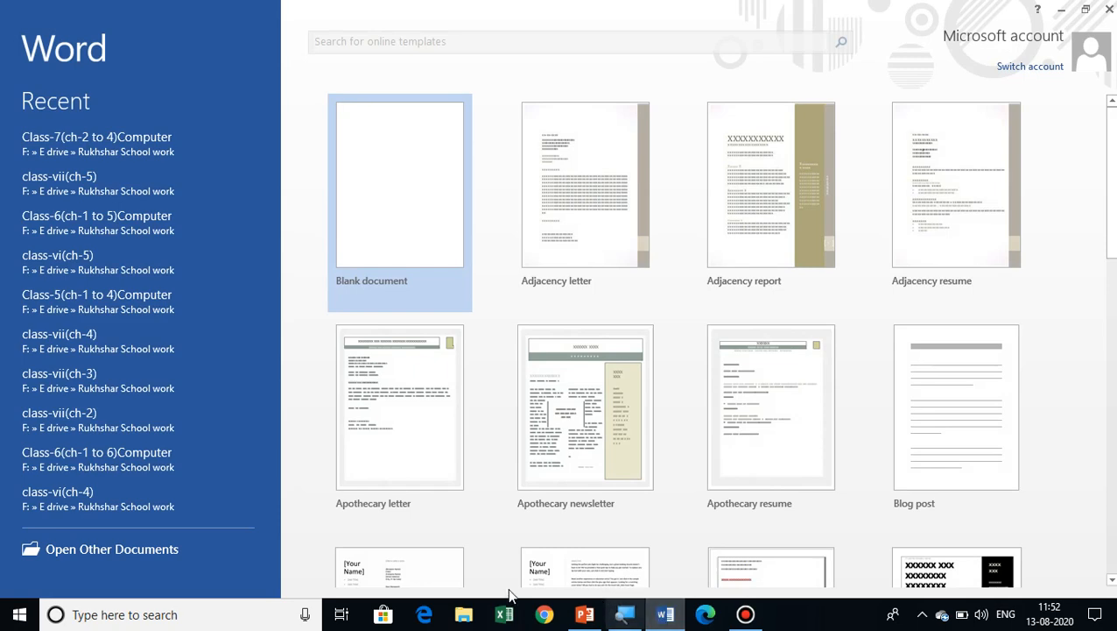
Create a blank document and magnify the screen to 200%.
{"action": "left_click", "coordinate": [411, 252]}
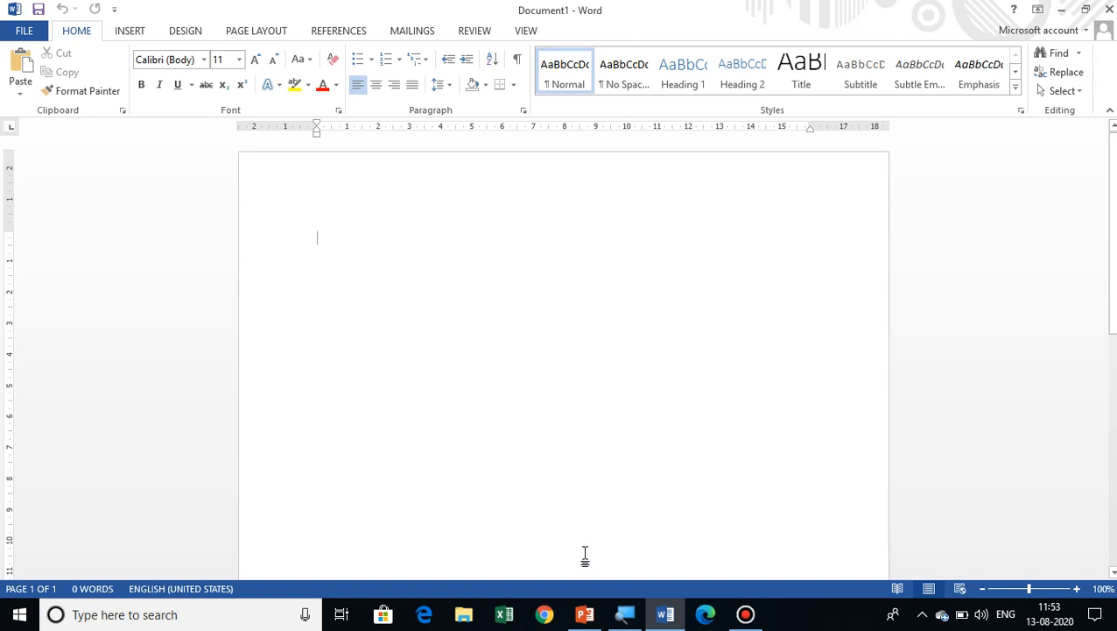
{"action": "left_click", "coordinate": [625, 614]}
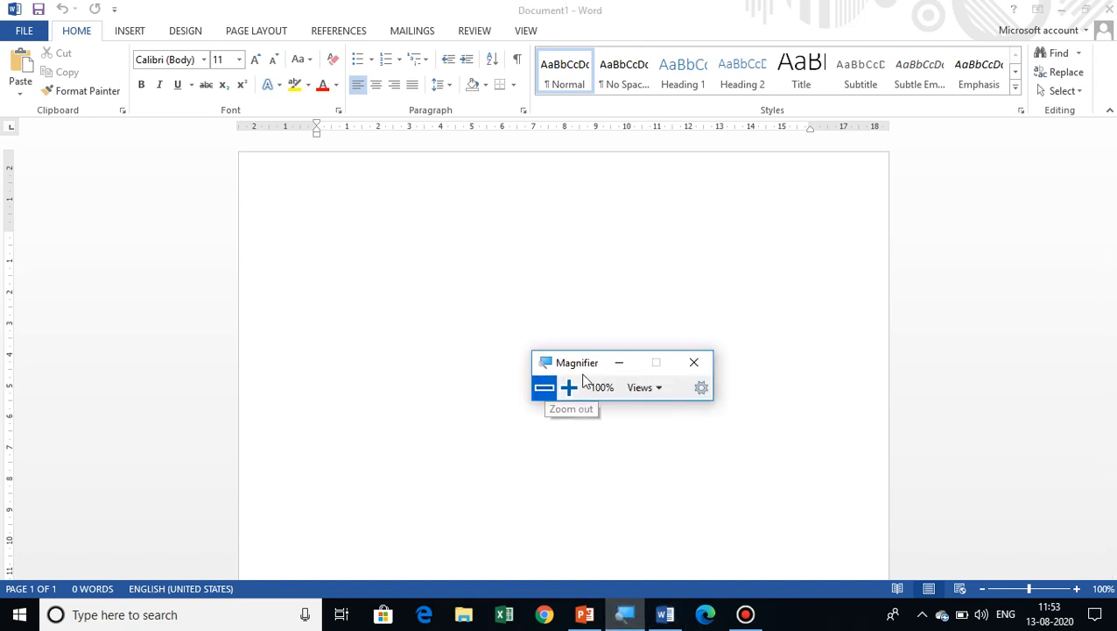
{"action": "left_click", "coordinate": [569, 388]}
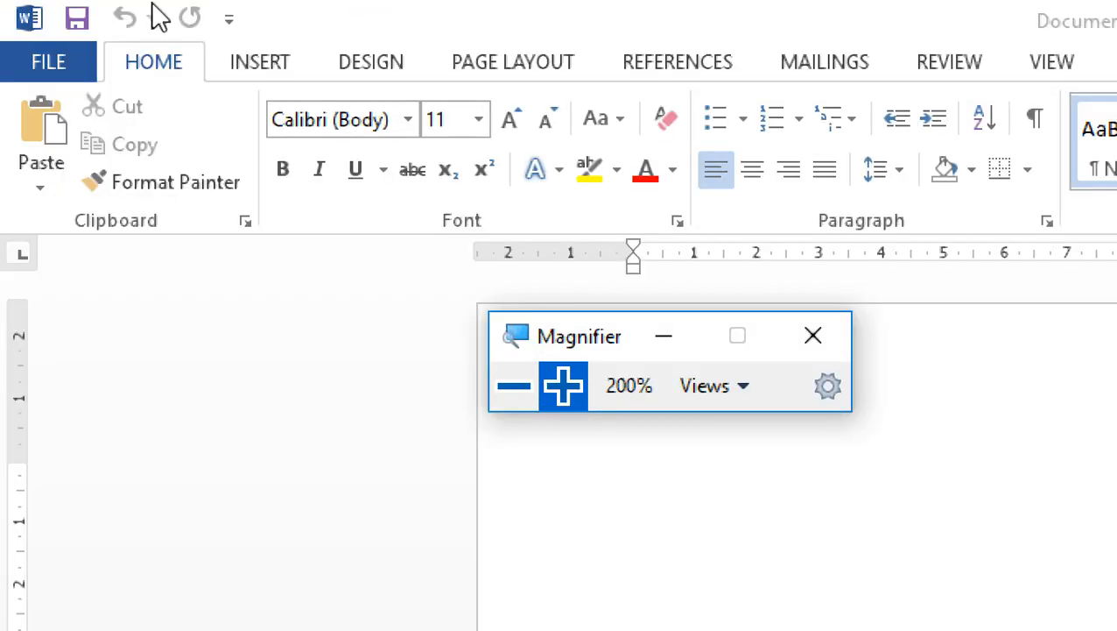
Draw a text box about 6.6 cm wide and 2.8 cm high near the upper left of the page.
{"action": "left_click", "coordinate": [275, 75]}
{"action": "left_click", "coordinate": [274, 74]}
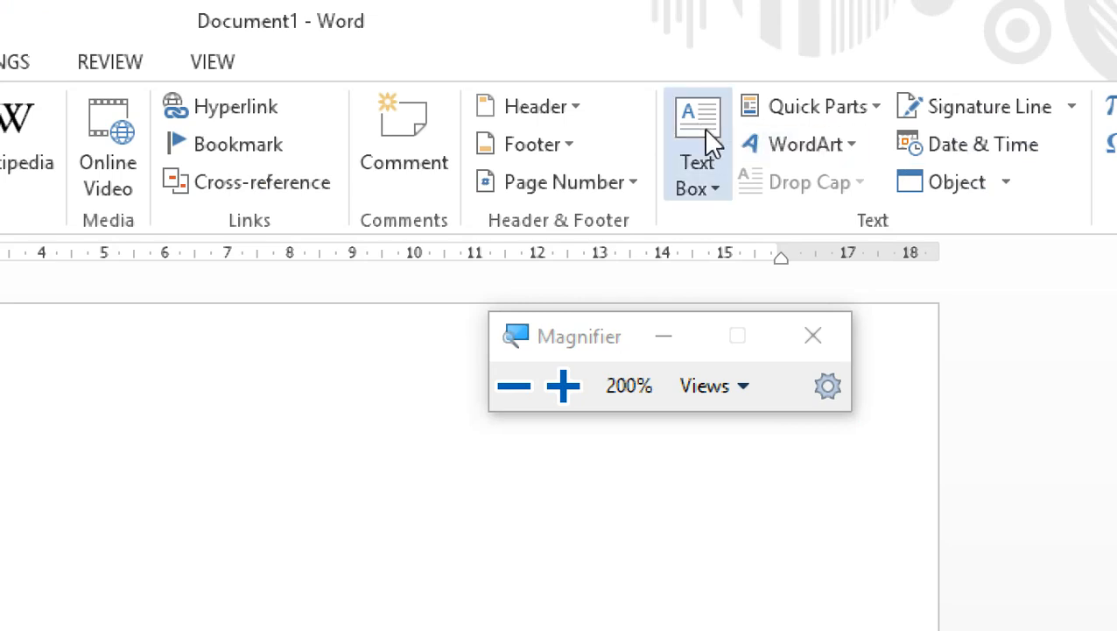
{"action": "left_click", "coordinate": [703, 183]}
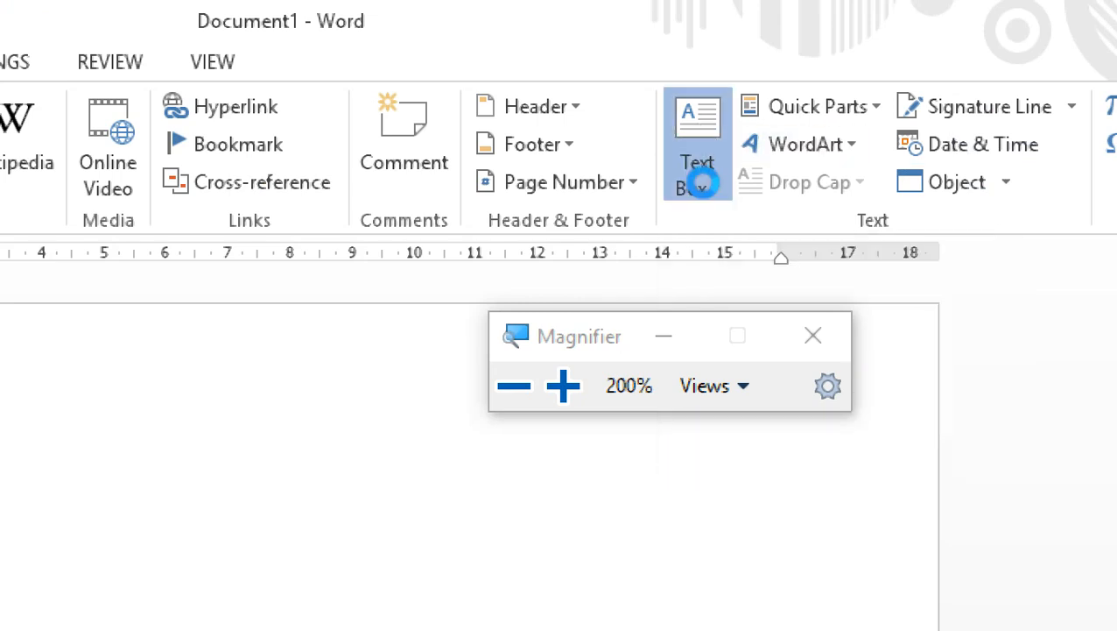
{"action": "left_click", "coordinate": [663, 336]}
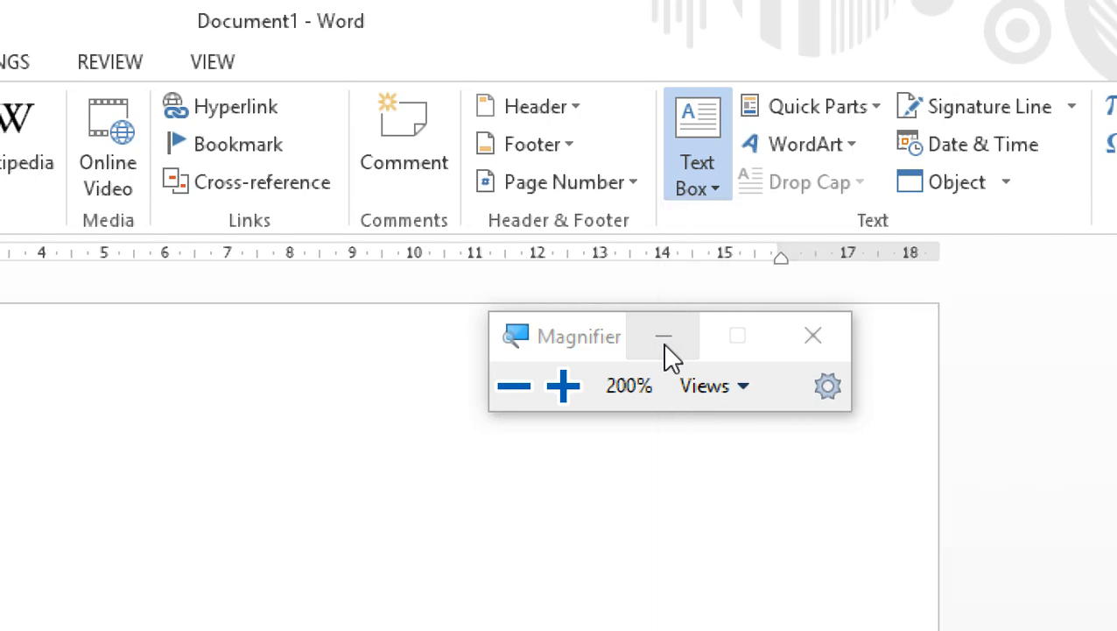
{"action": "left_click", "coordinate": [700, 189]}
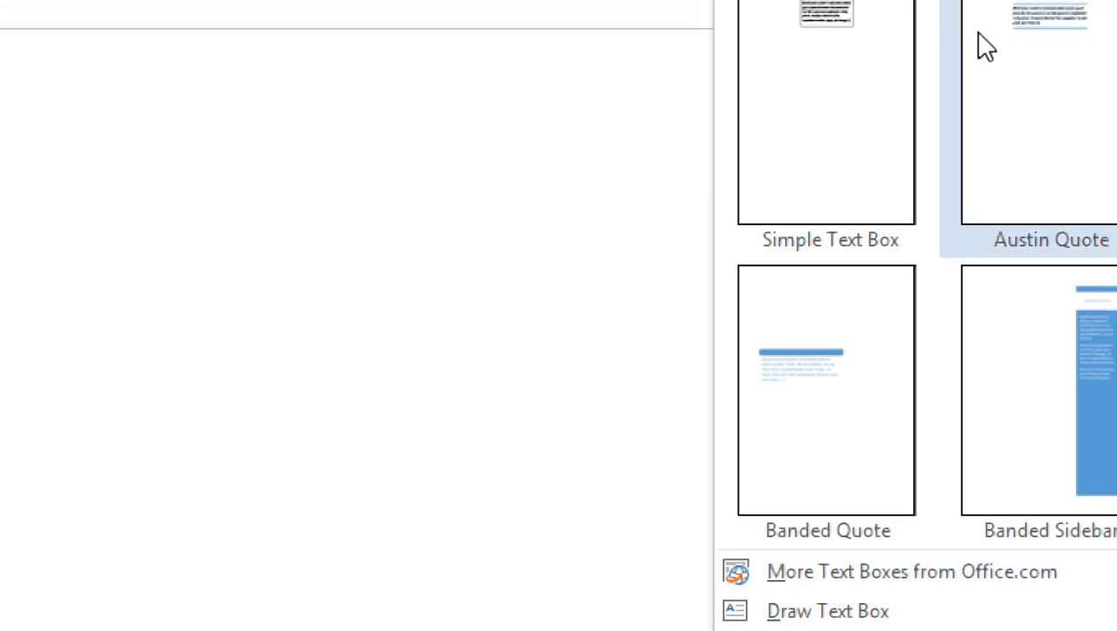
{"action": "left_click", "coordinate": [867, 118]}
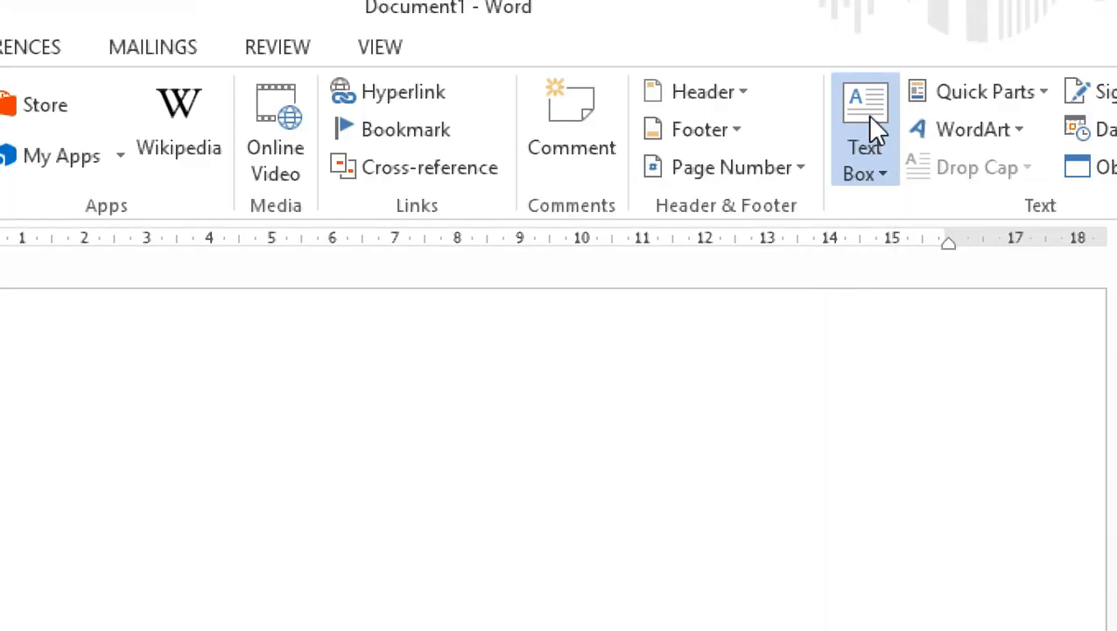
{"action": "left_click", "coordinate": [867, 114]}
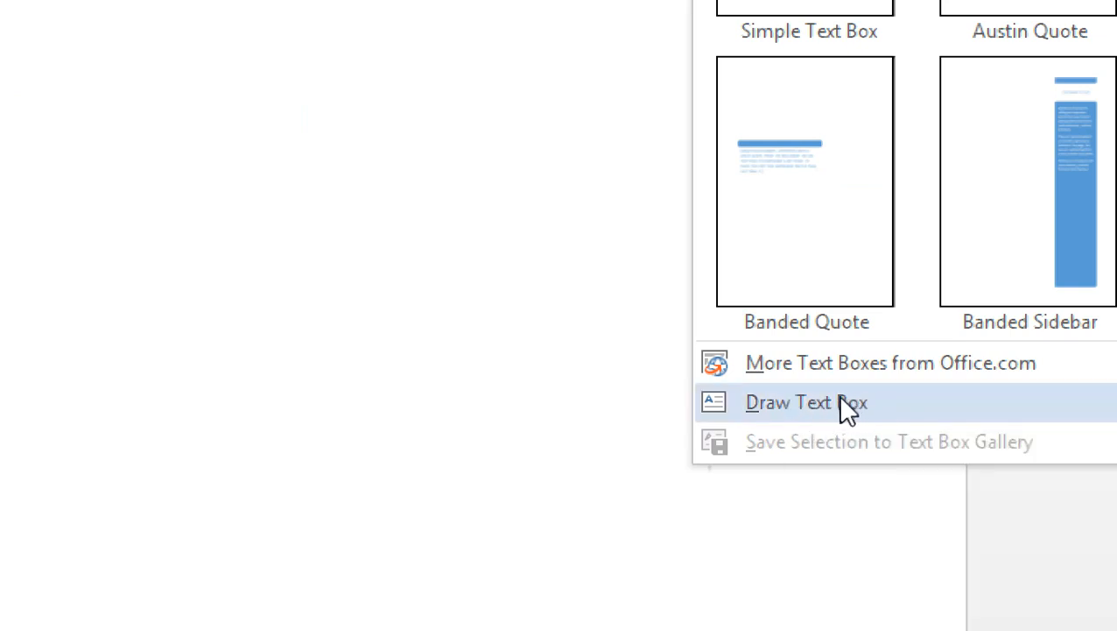
{"action": "left_click", "coordinate": [839, 402]}
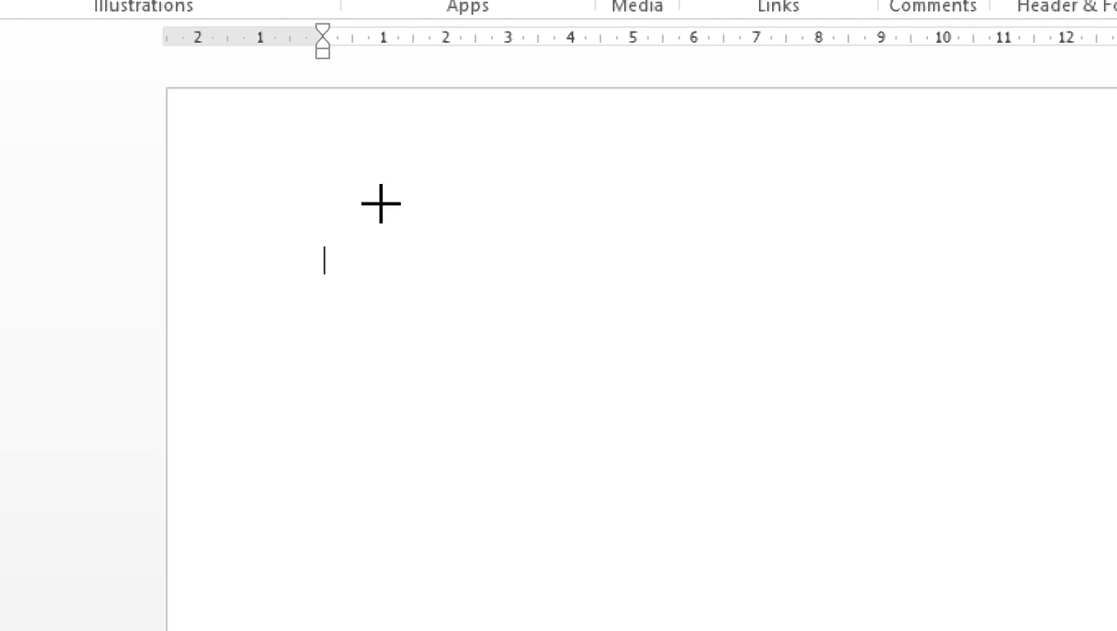
{"action": "left_click_drag", "start_coordinate": [381, 203], "coordinate": [382, 204]}
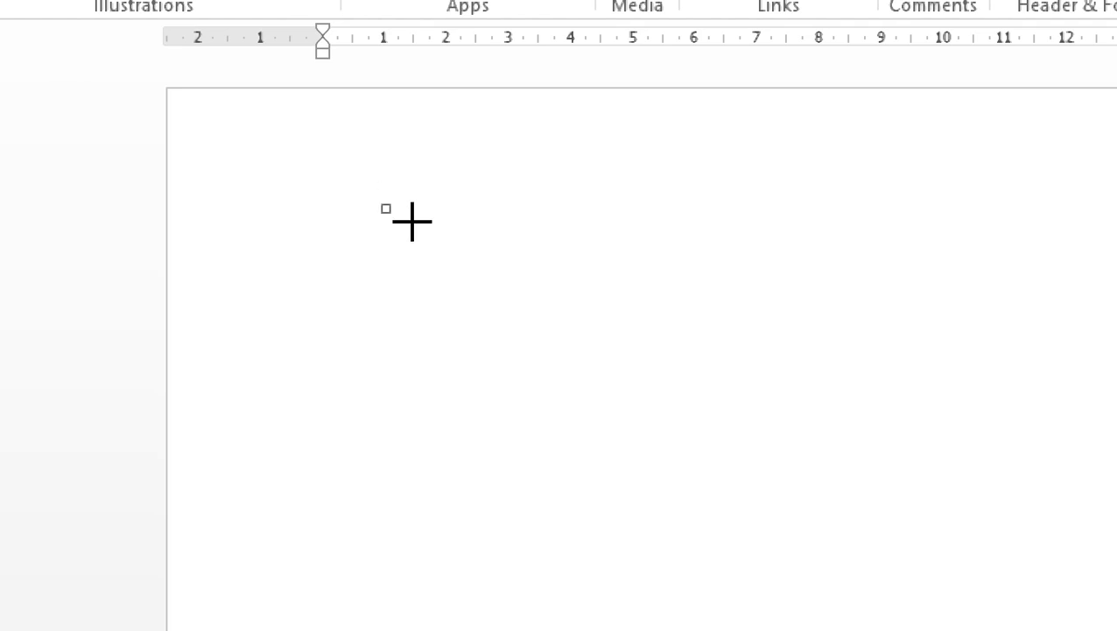
{"action": "left_click_drag", "start_coordinate": [382, 206], "coordinate": [791, 378]}
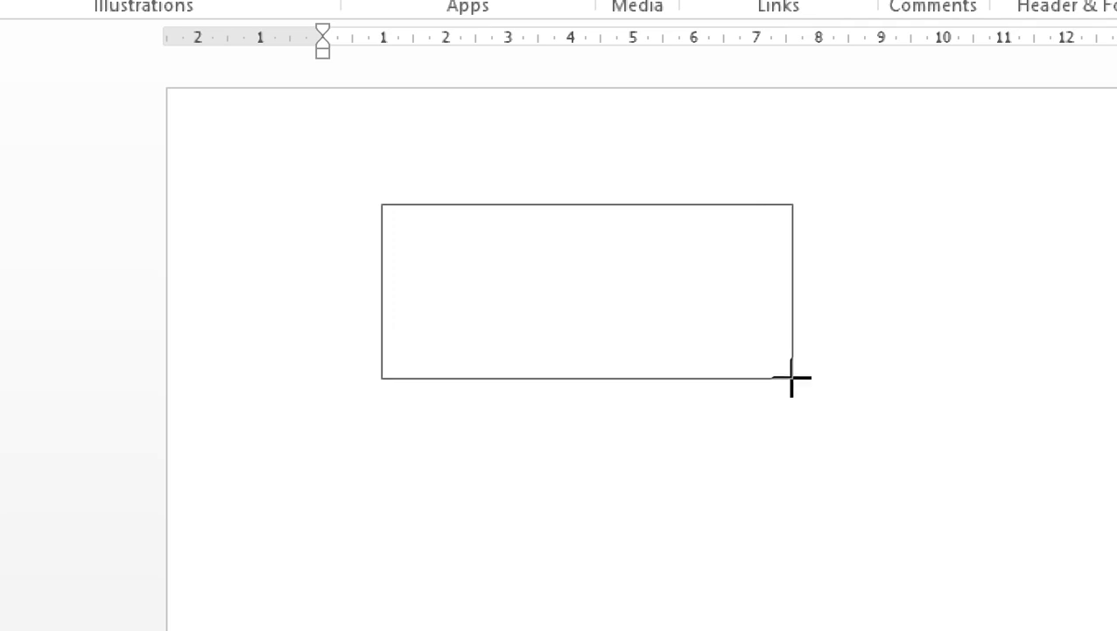
{"action": "left_click_drag", "start_coordinate": [791, 378], "coordinate": [793, 378]}
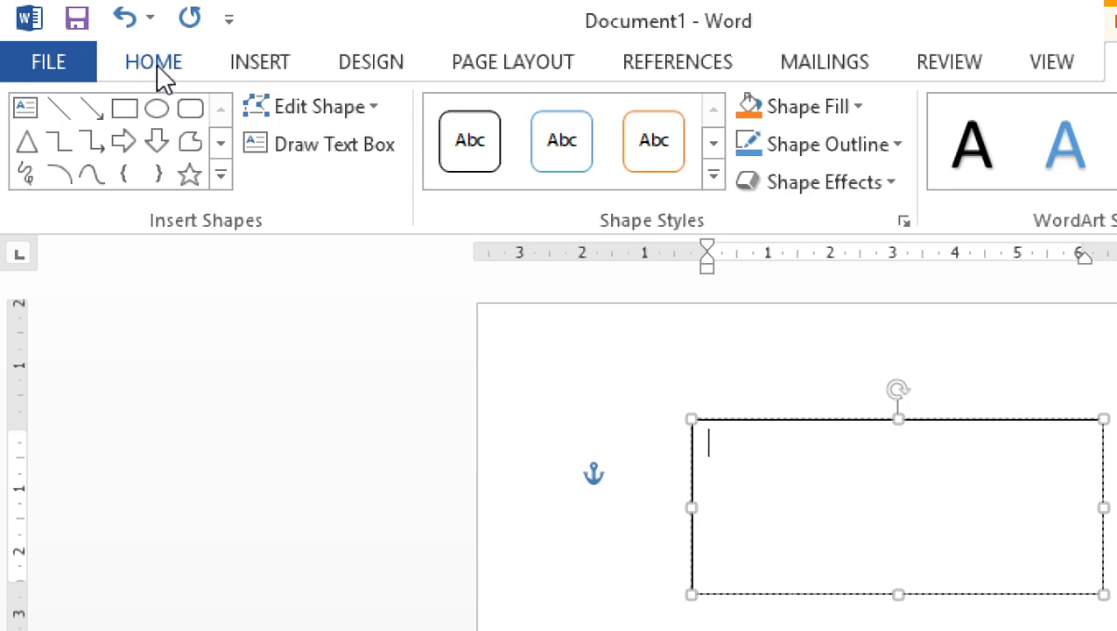
Set the empty text box's font to Bradley Hand ITC, size 18, in standard red.
{"action": "left_click", "coordinate": [154, 63]}
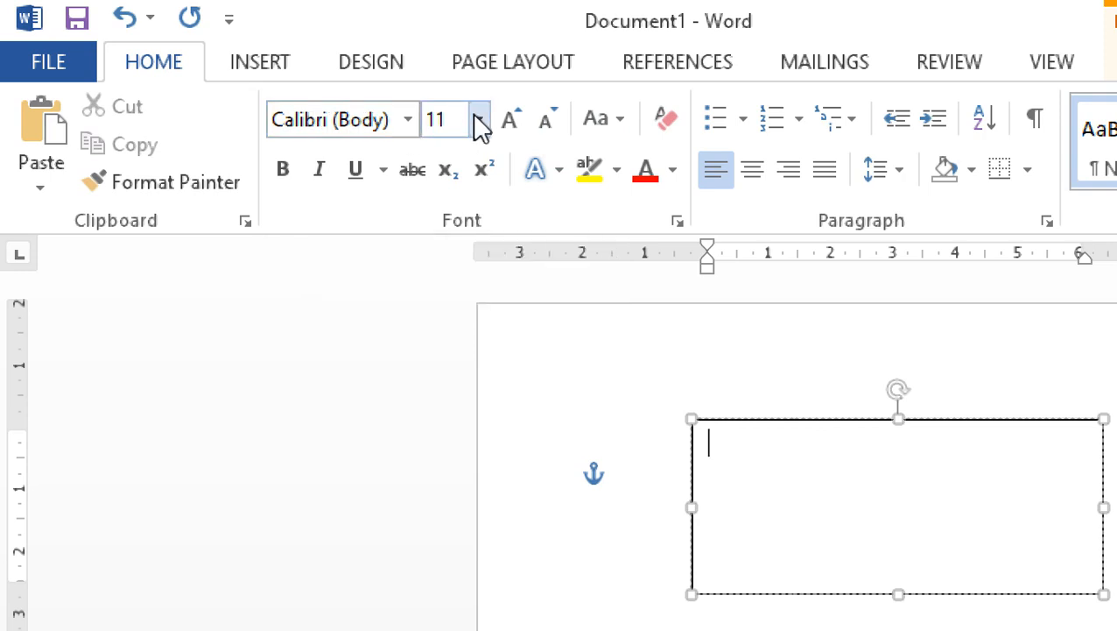
{"action": "left_click", "coordinate": [408, 131]}
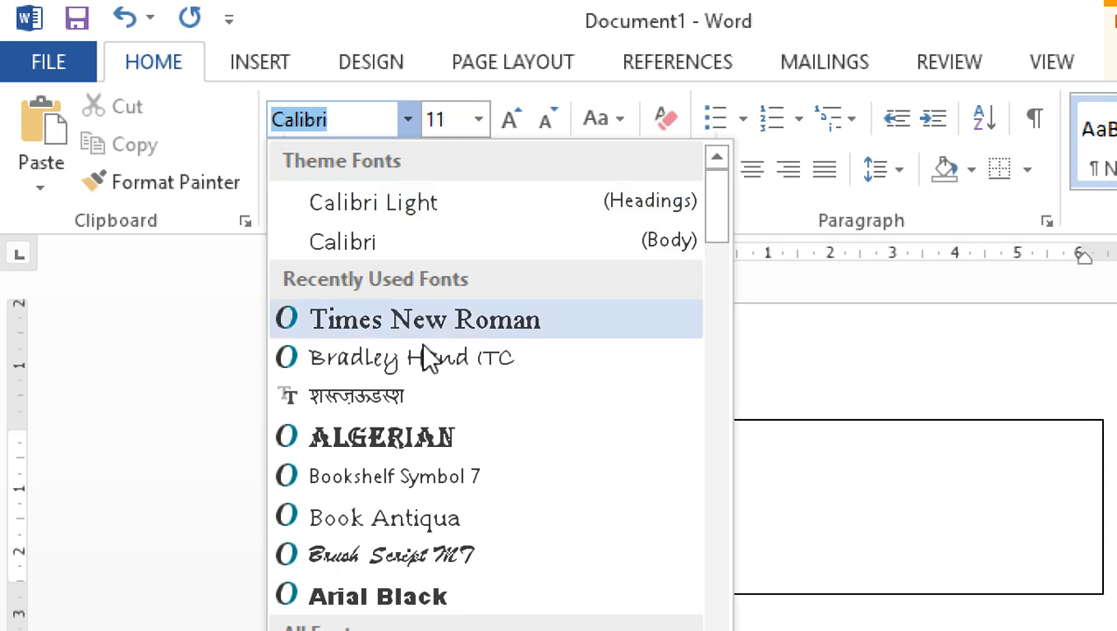
{"action": "left_click", "coordinate": [412, 367]}
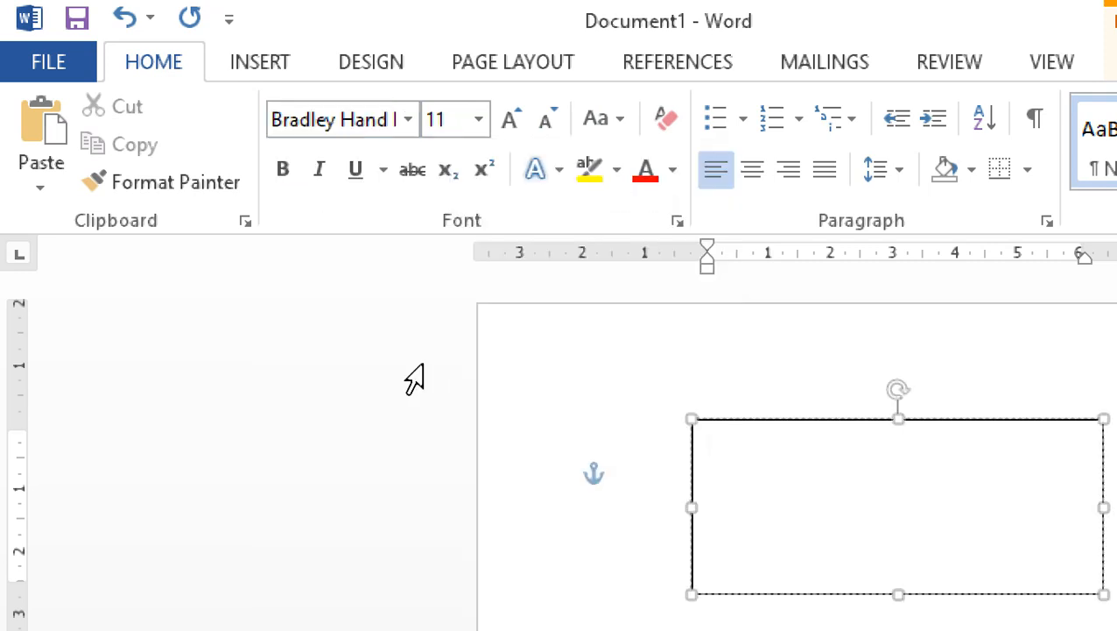
{"action": "left_click", "coordinate": [479, 121]}
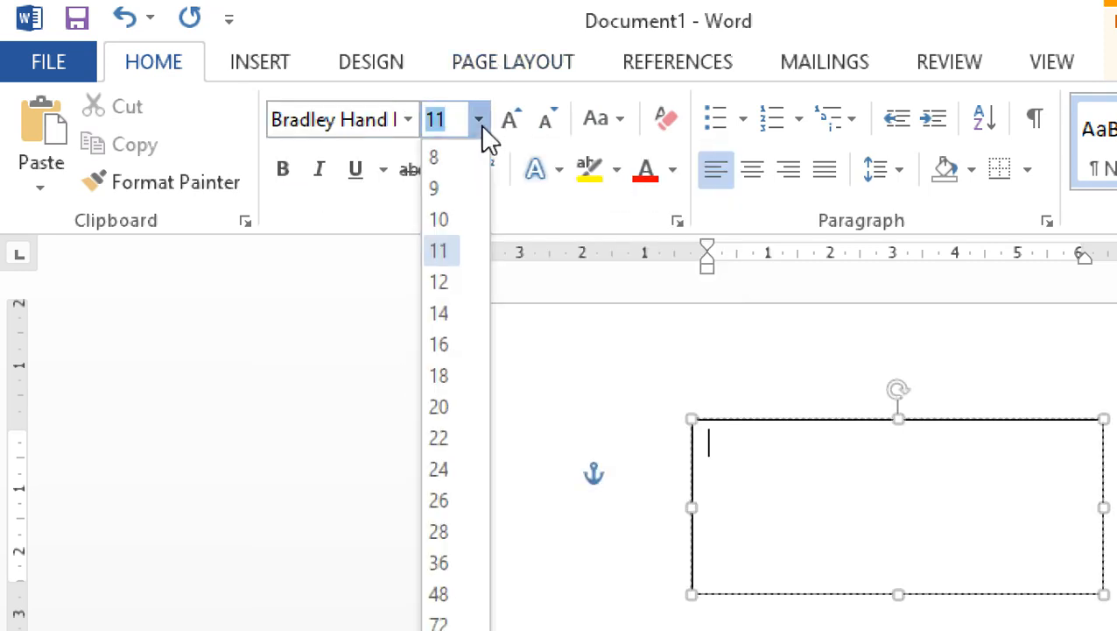
{"action": "left_click", "coordinate": [427, 375]}
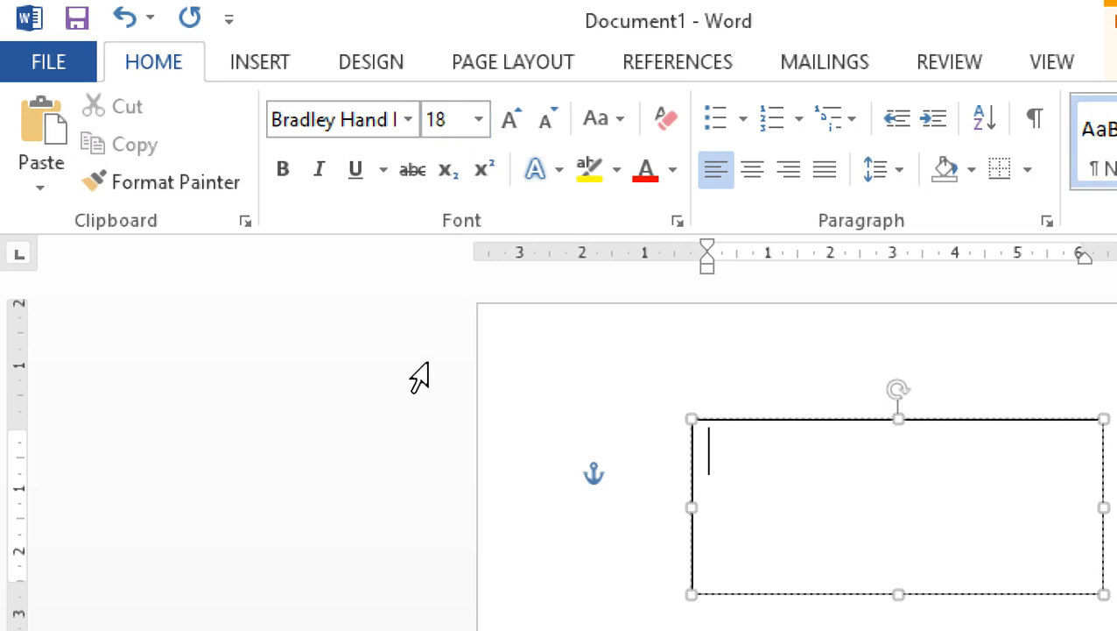
{"action": "left_click", "coordinate": [673, 172]}
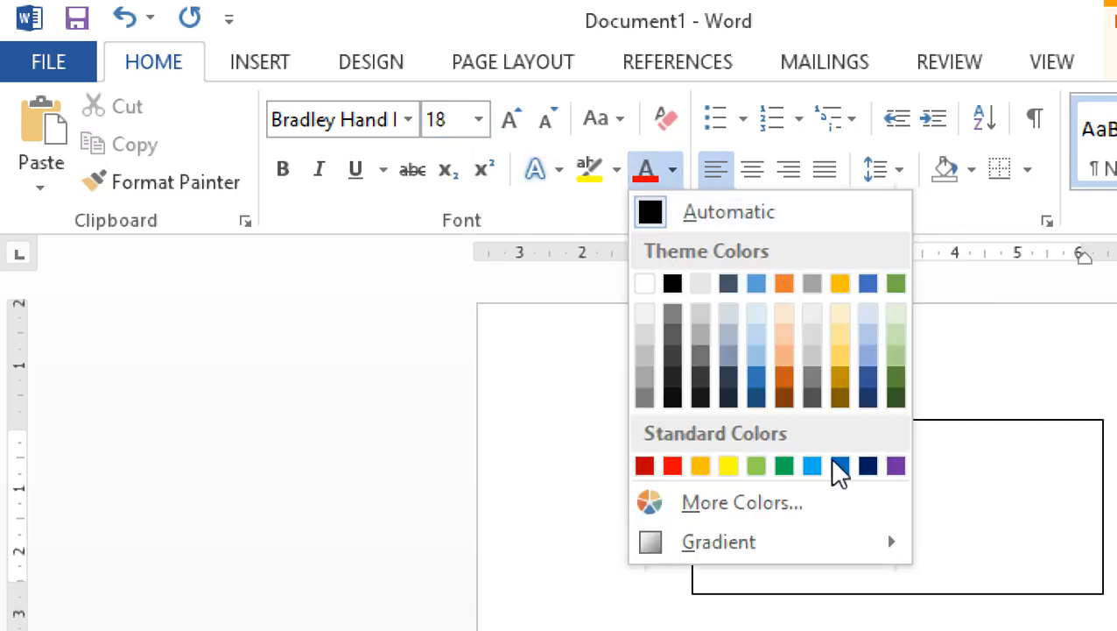
{"action": "left_click", "coordinate": [677, 467]}
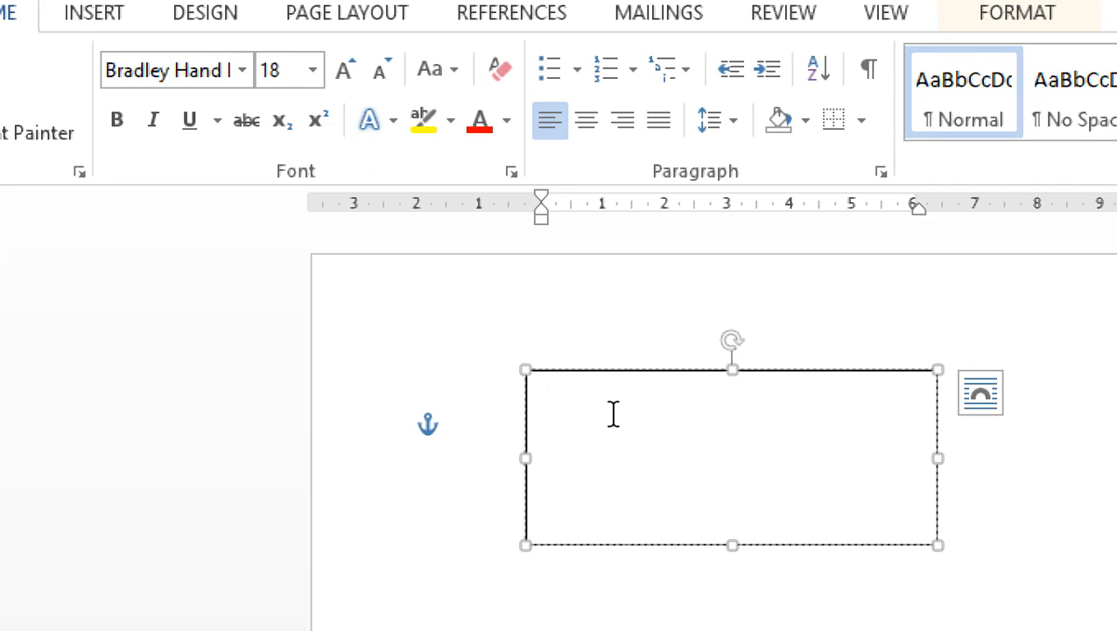
Enter "Learning Computer With" in the text box, followed by the teacher's name and "Ma'am".
{"action": "type", "text": "Learning "}
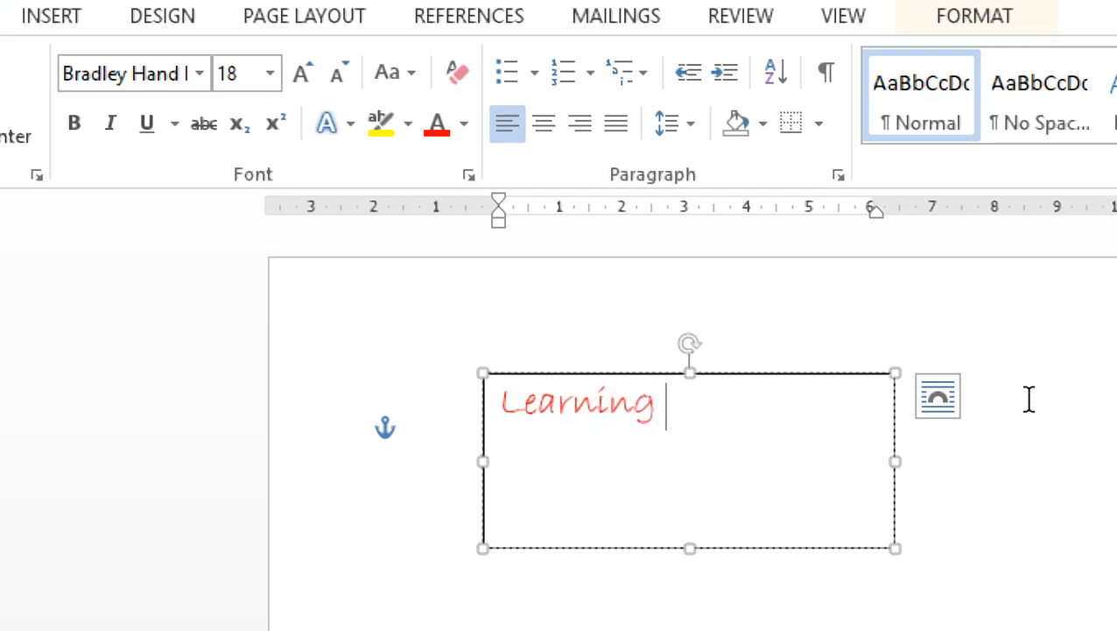
{"action": "type", "text": "Comput"}
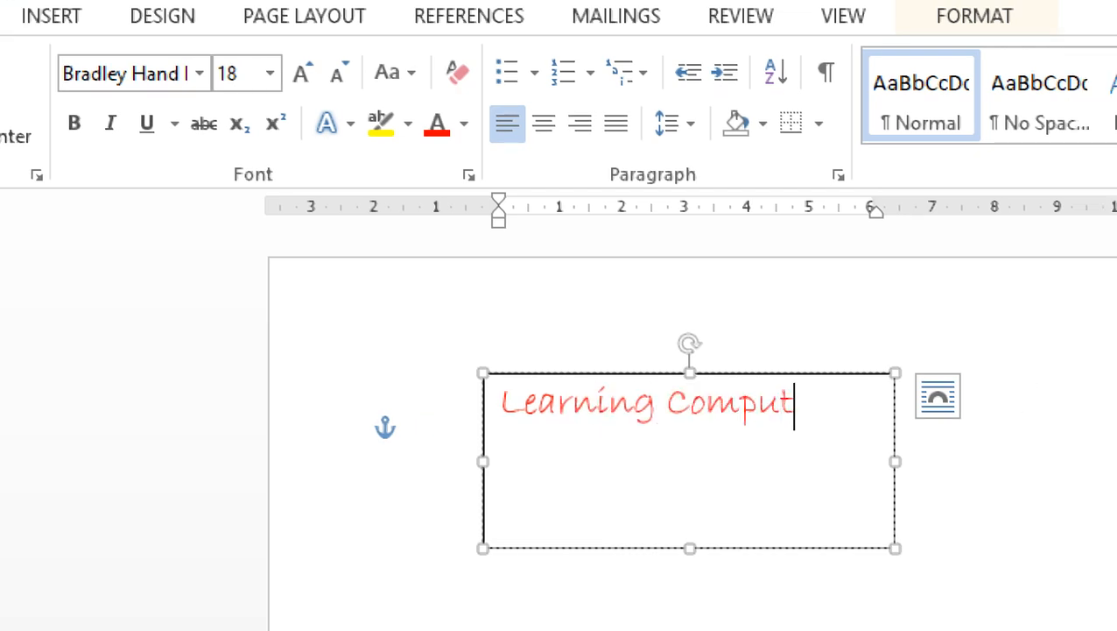
{"action": "type", "text": "er Wi"}
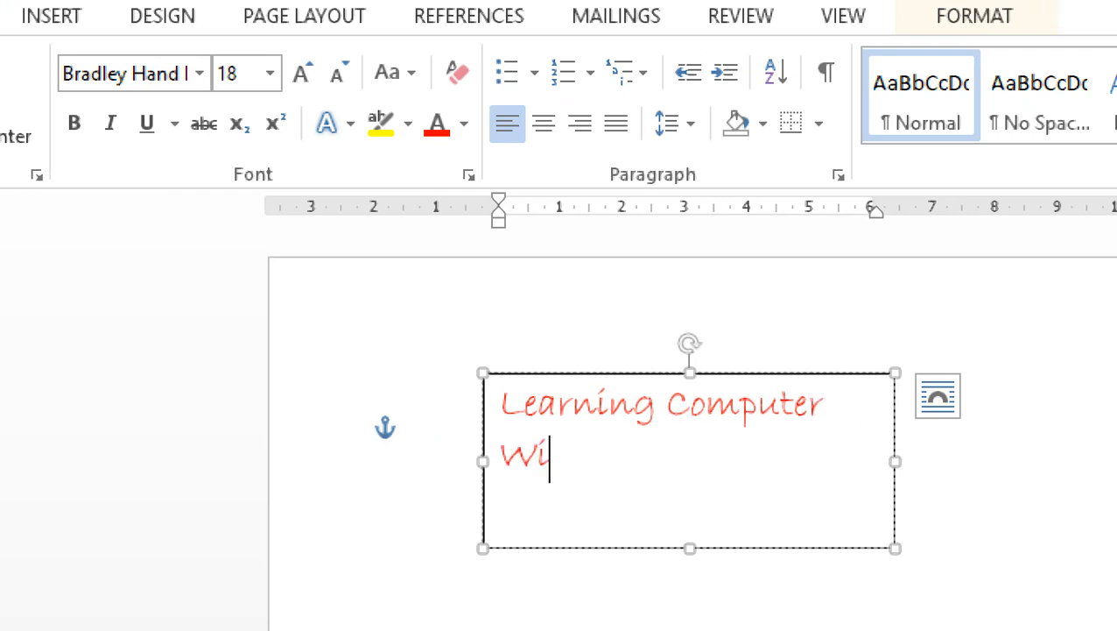
{"action": "type", "text": "th Rukhsh"}
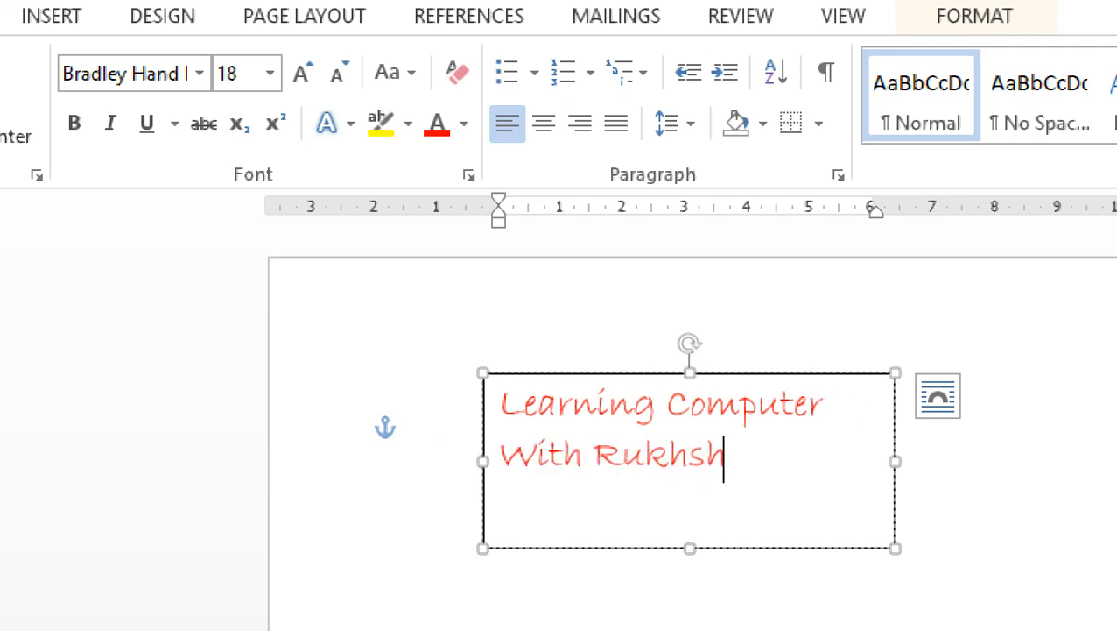
{"action": "type", "text": "ar Ma"}
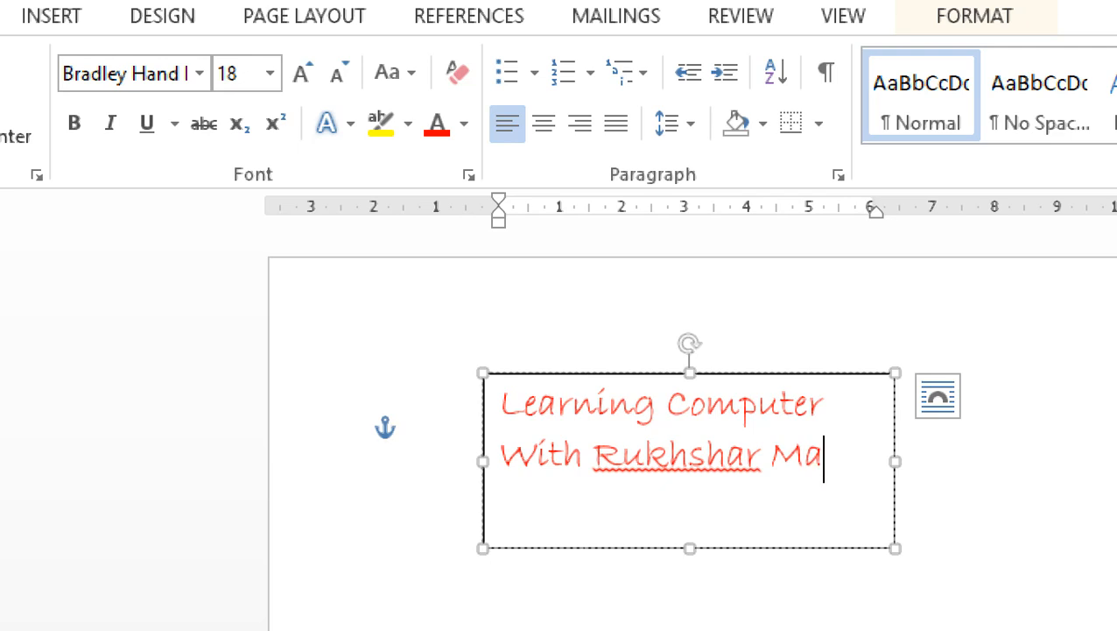
{"action": "type", "text": "'am"}
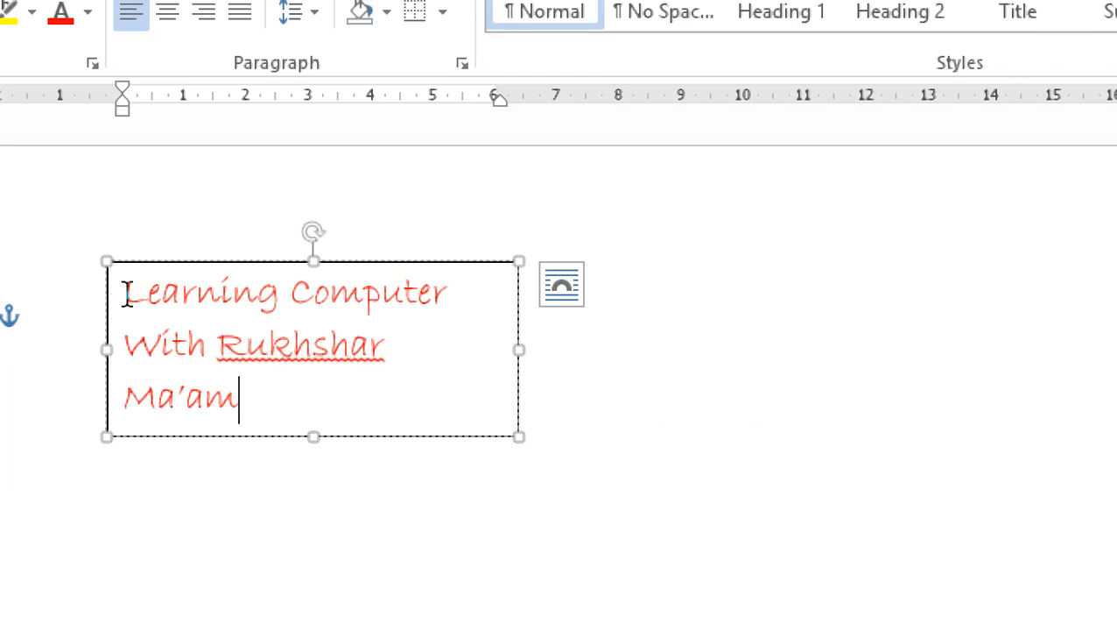
Make all the text in the text box bold and colour it standard purple.
{"action": "left_click_drag", "start_coordinate": [127, 294], "coordinate": [274, 436]}
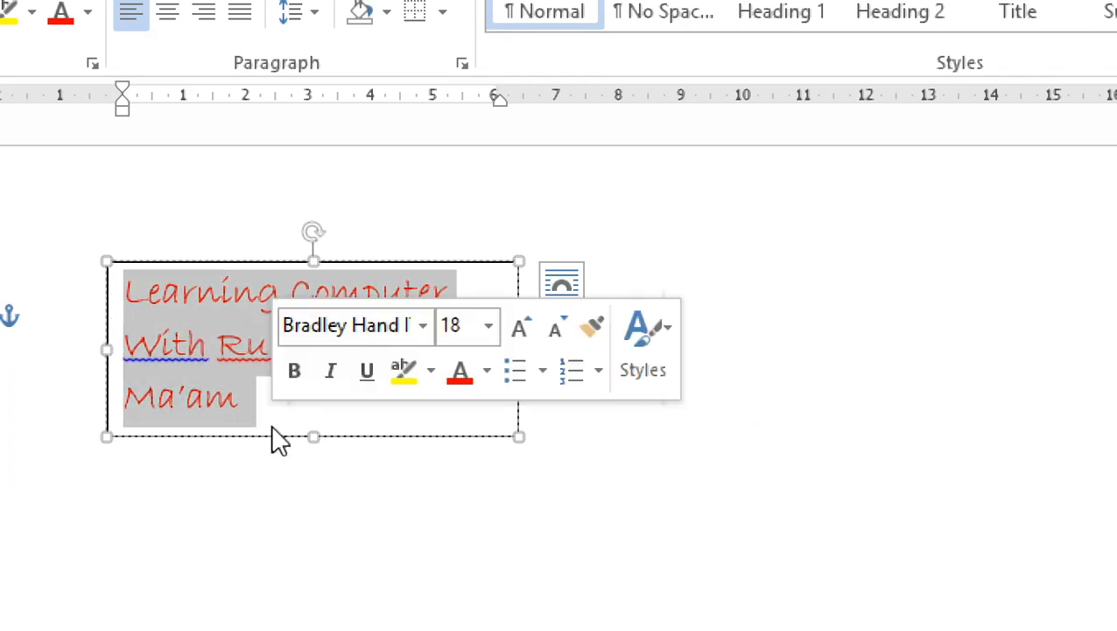
{"action": "left_click", "coordinate": [231, 178]}
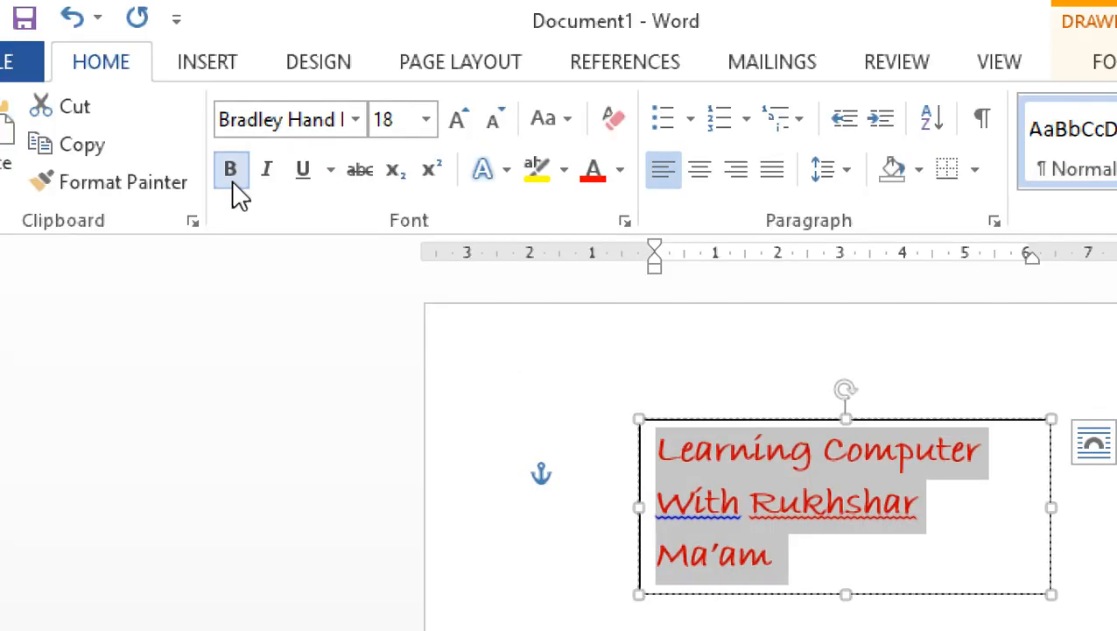
{"action": "left_click", "coordinate": [620, 170]}
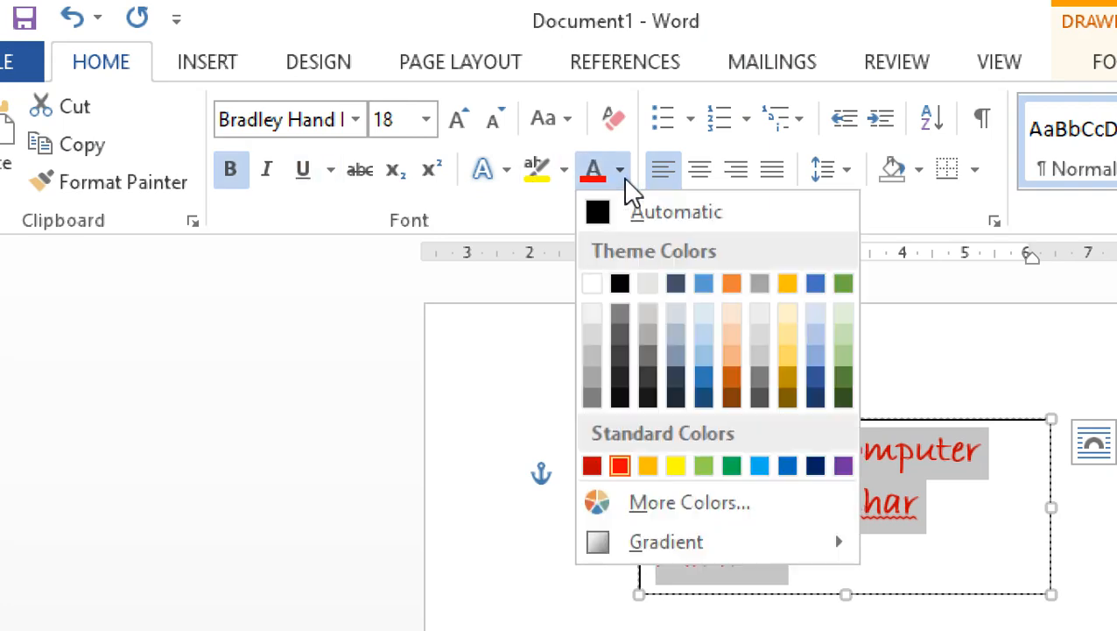
{"action": "left_click", "coordinate": [842, 466]}
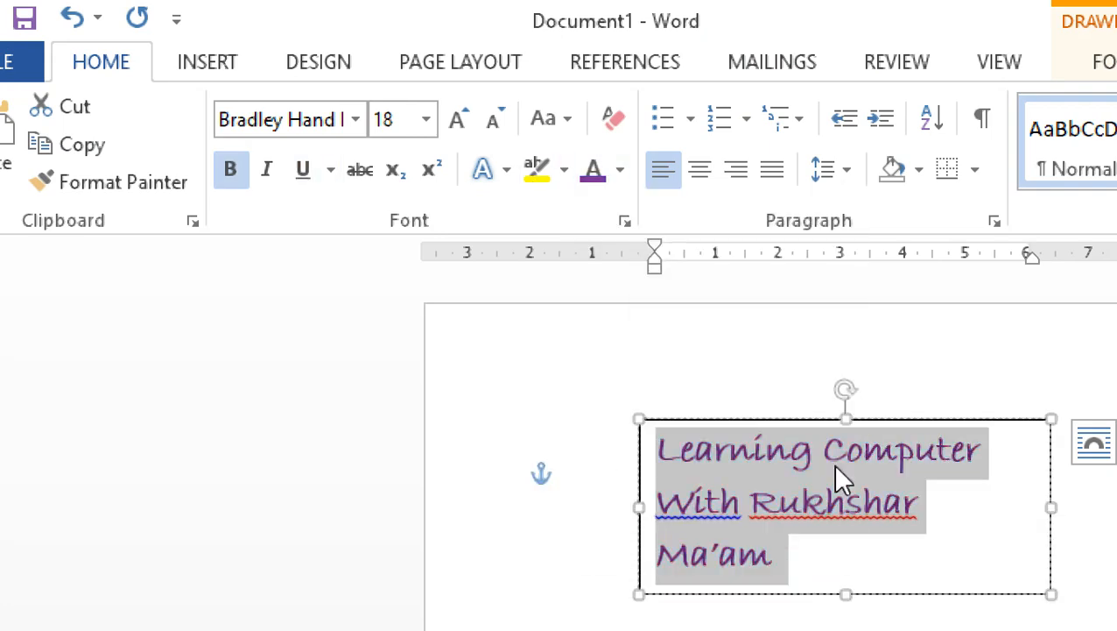
Change the text box's text to Brush Script MT at size 26 and deselect it.
{"action": "left_click", "coordinate": [355, 120]}
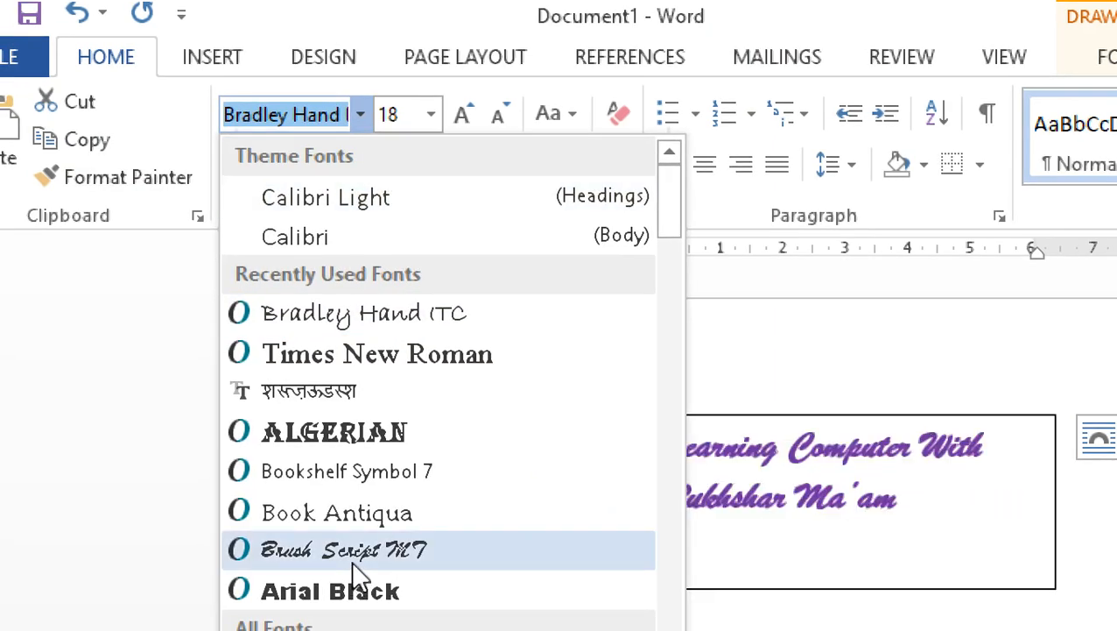
{"action": "left_click", "coordinate": [348, 555]}
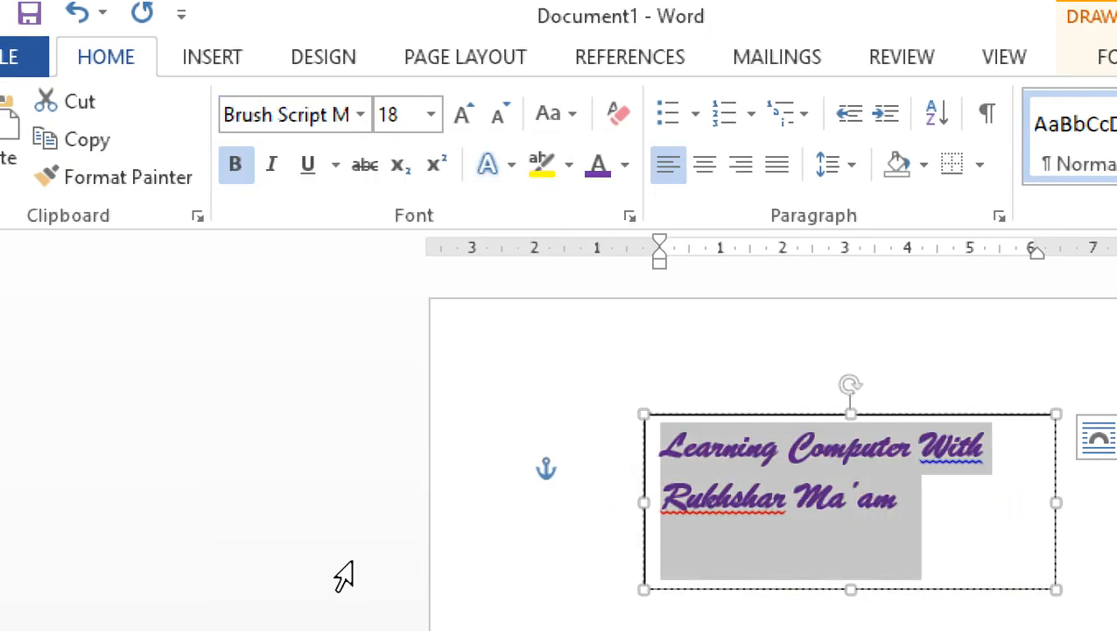
{"action": "left_click", "coordinate": [431, 118]}
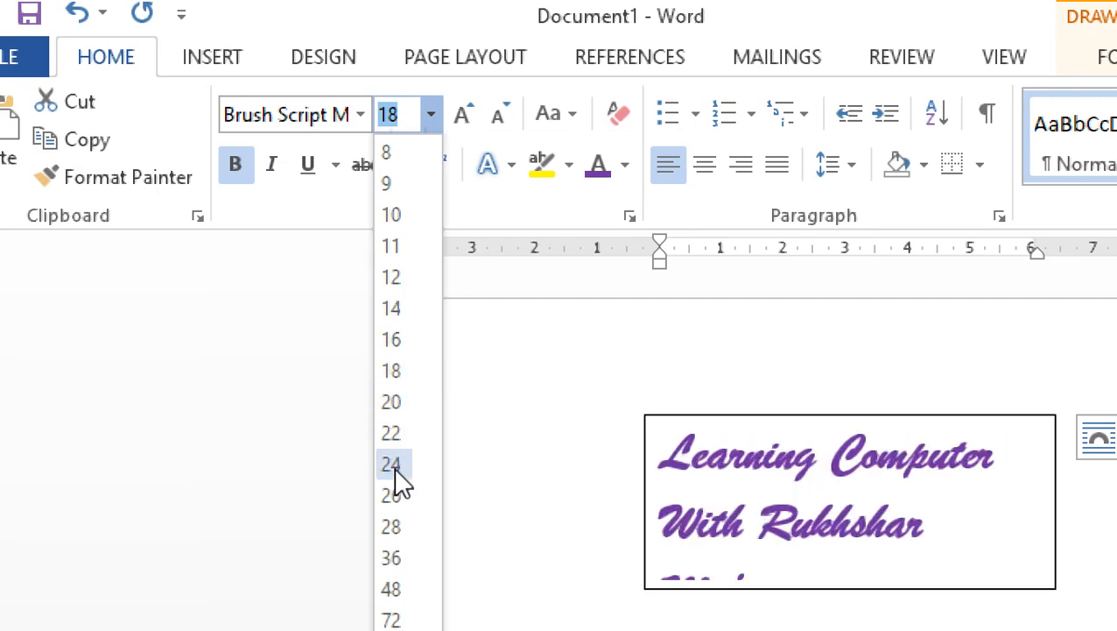
{"action": "left_click", "coordinate": [391, 496]}
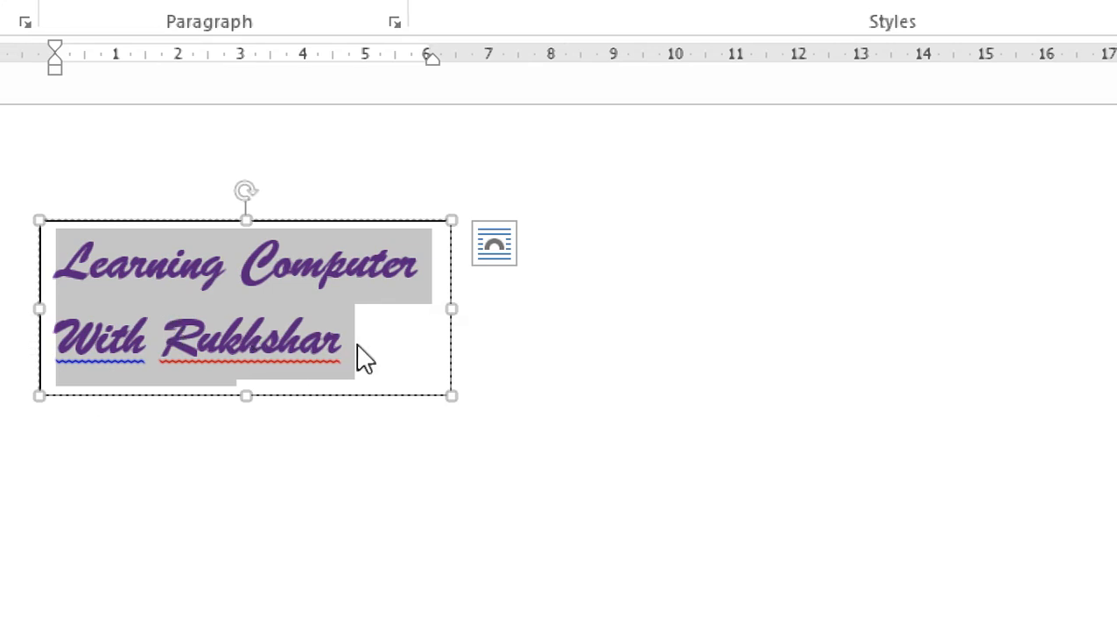
{"action": "left_click", "coordinate": [379, 357]}
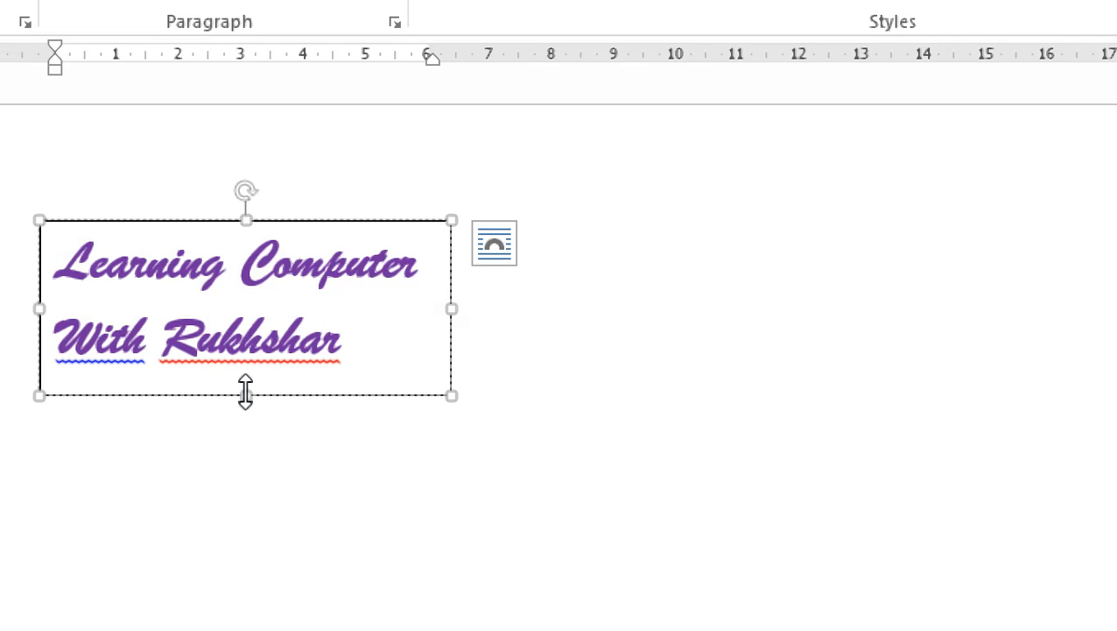
Enlarge the text box until all its text fits on two lines, and apply the light green gradient shape style.
{"action": "left_click_drag", "start_coordinate": [247, 396], "coordinate": [263, 475]}
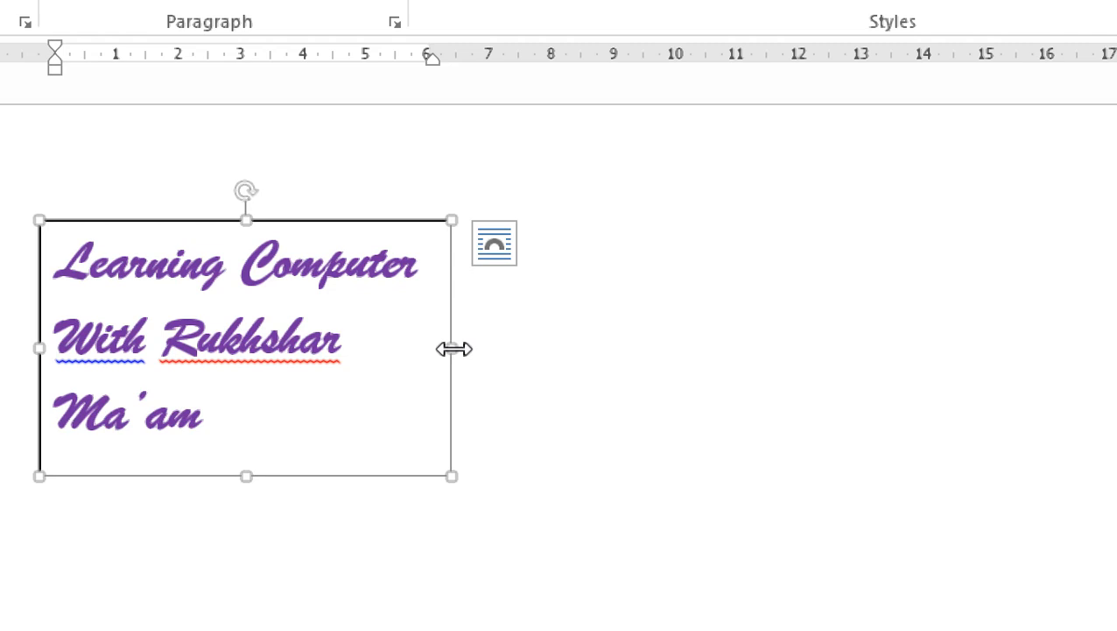
{"action": "left_click_drag", "start_coordinate": [451, 349], "coordinate": [585, 363]}
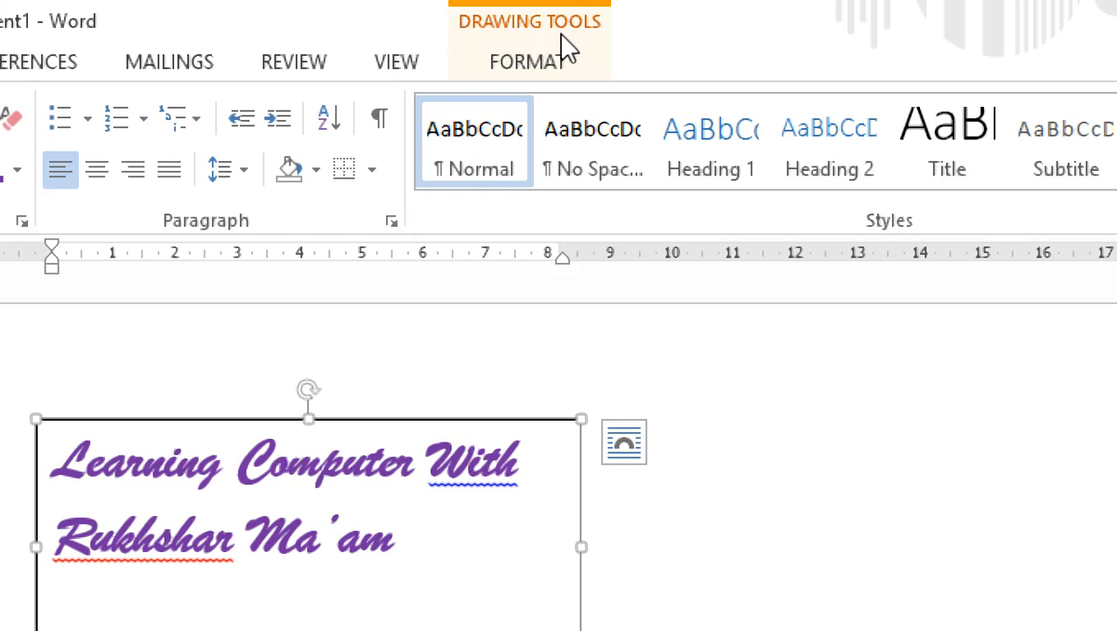
{"action": "left_click", "coordinate": [545, 77]}
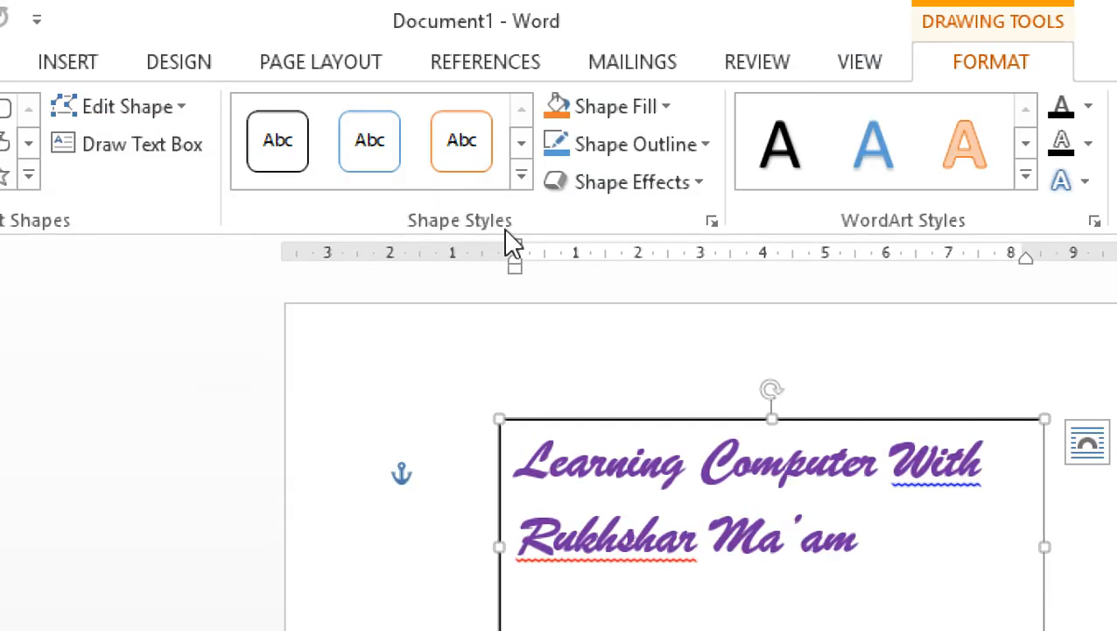
{"action": "left_click", "coordinate": [521, 177]}
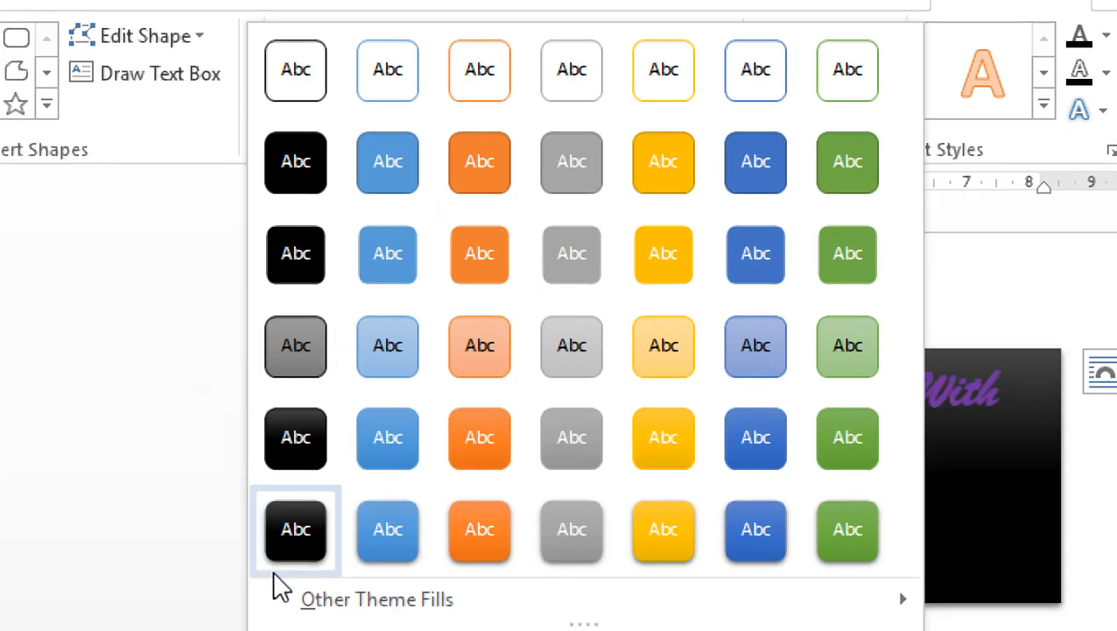
{"action": "key", "text": "Escape"}
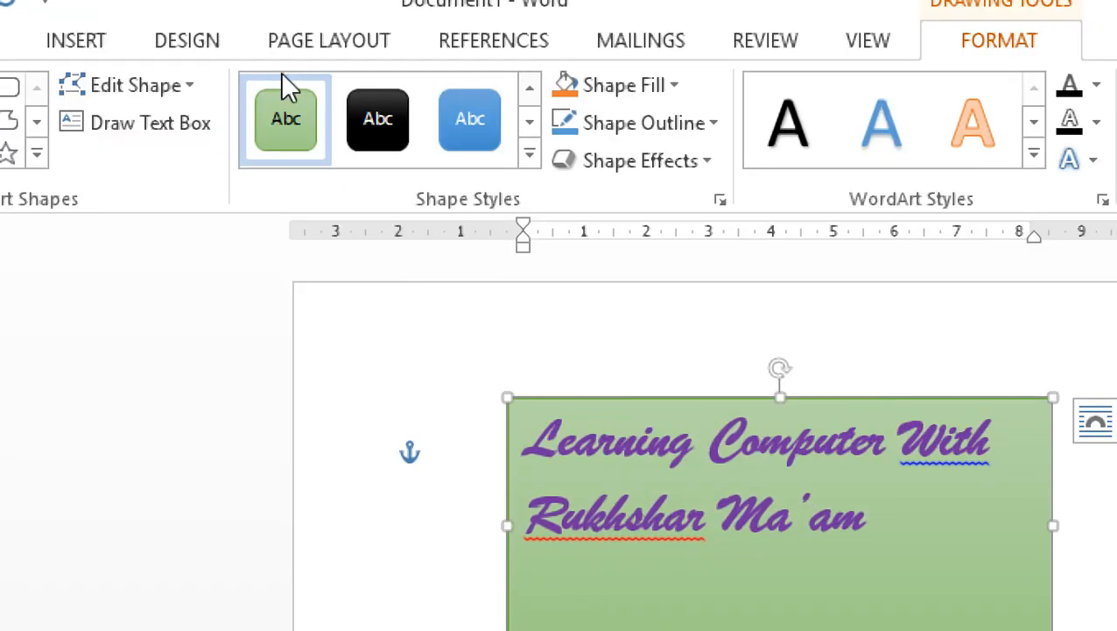
Change the green text box to the wavy flowchart shape and move it lower on the page.
{"action": "left_click", "coordinate": [152, 85]}
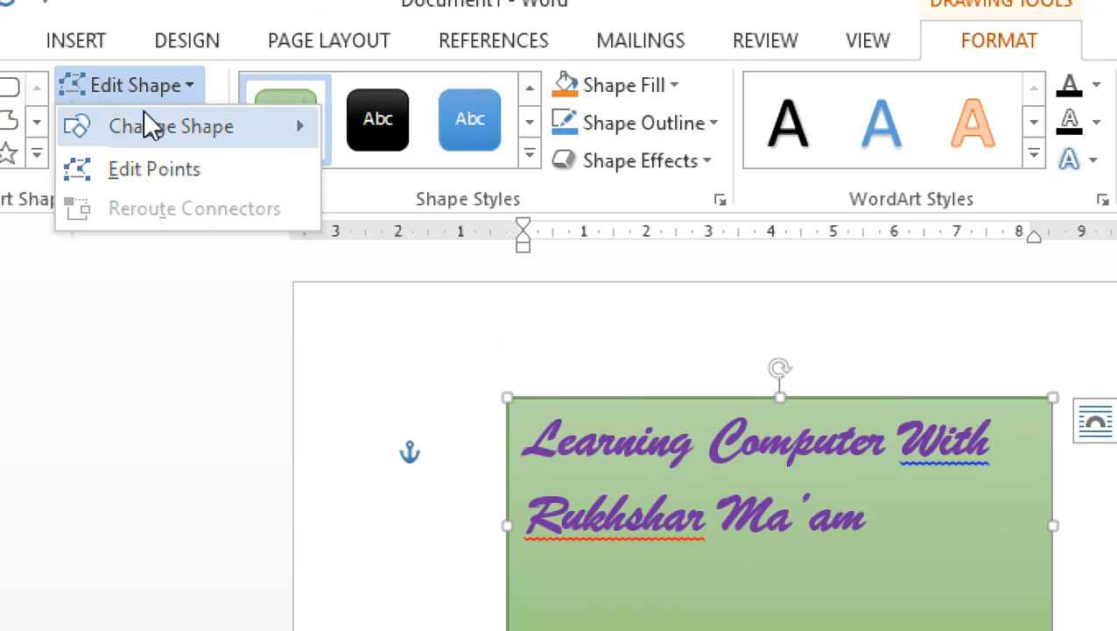
{"action": "mouse_move", "coordinate": [155, 140]}
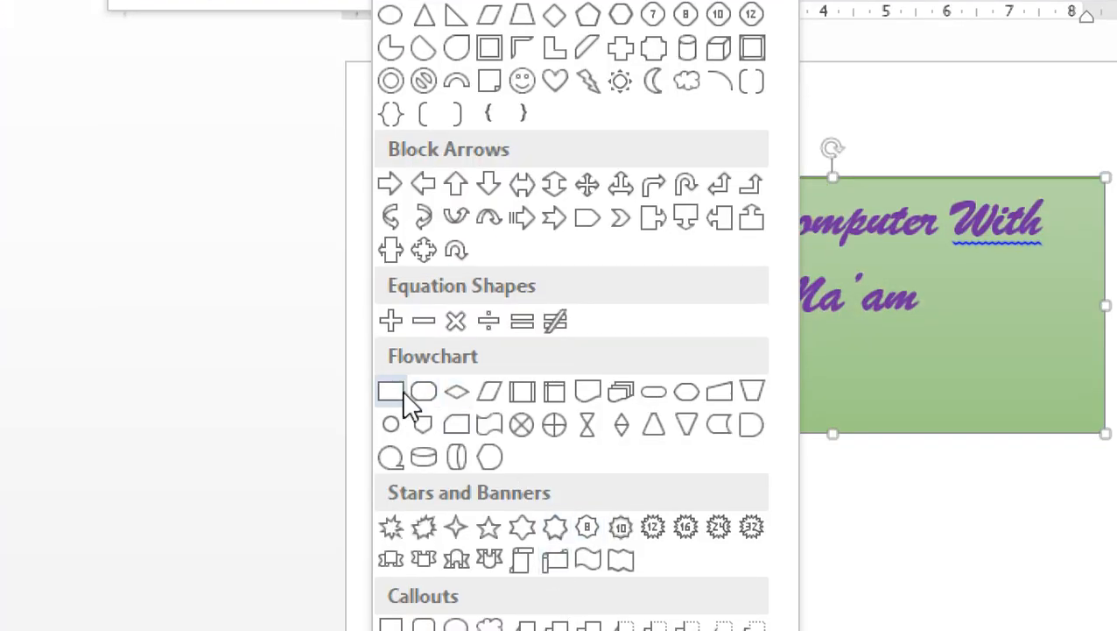
{"action": "left_click", "coordinate": [489, 424]}
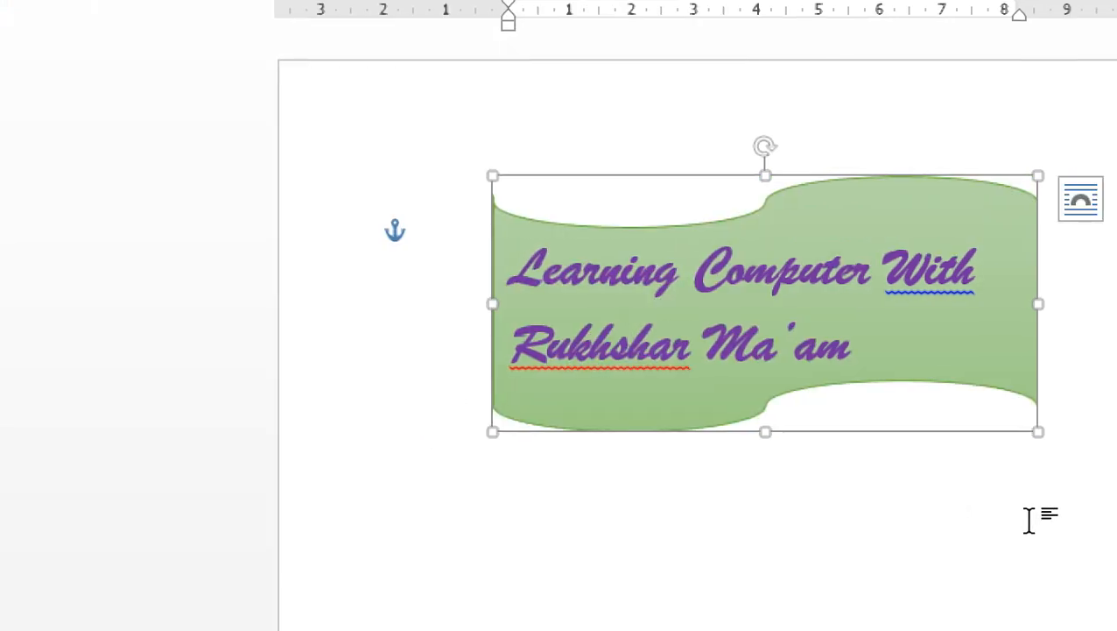
{"action": "left_click", "coordinate": [1031, 519]}
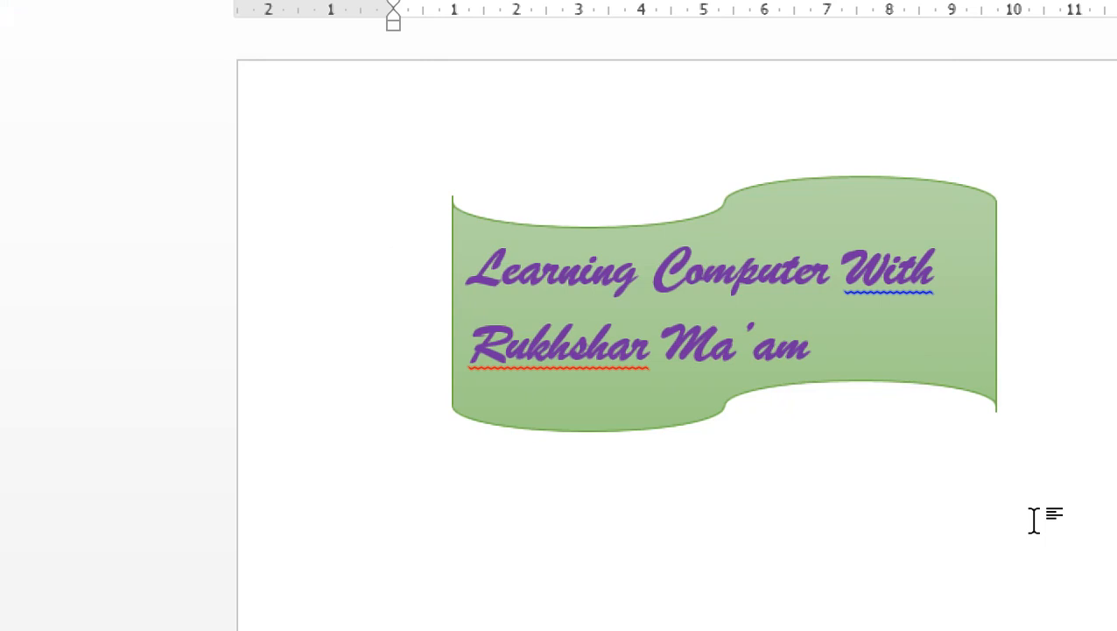
{"action": "left_click", "coordinate": [782, 185]}
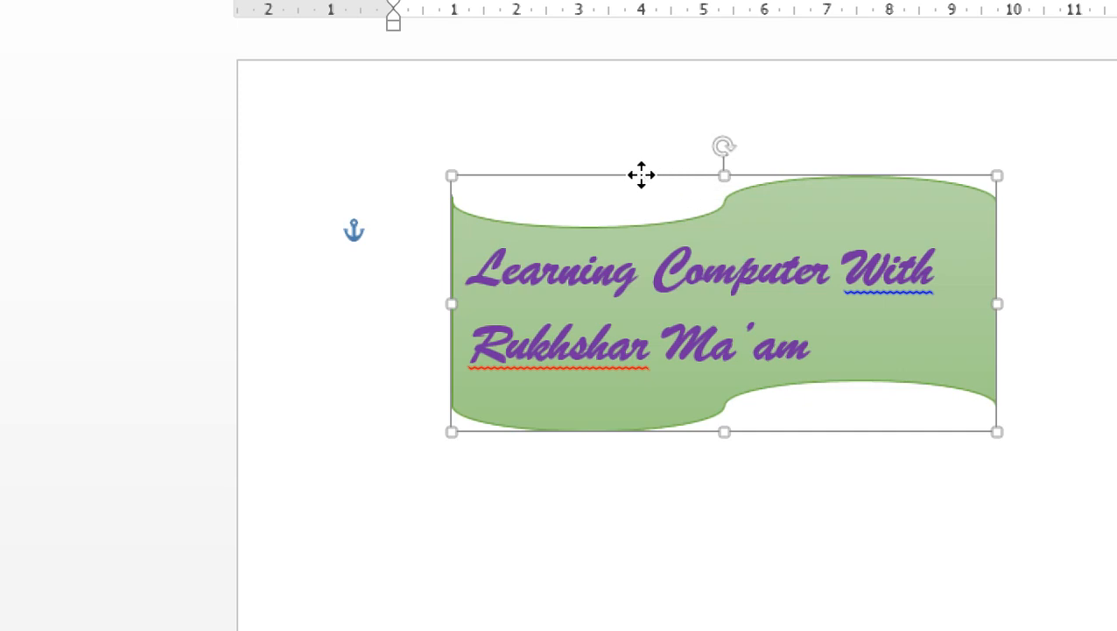
{"action": "left_click_drag", "start_coordinate": [641, 174], "coordinate": [624, 368]}
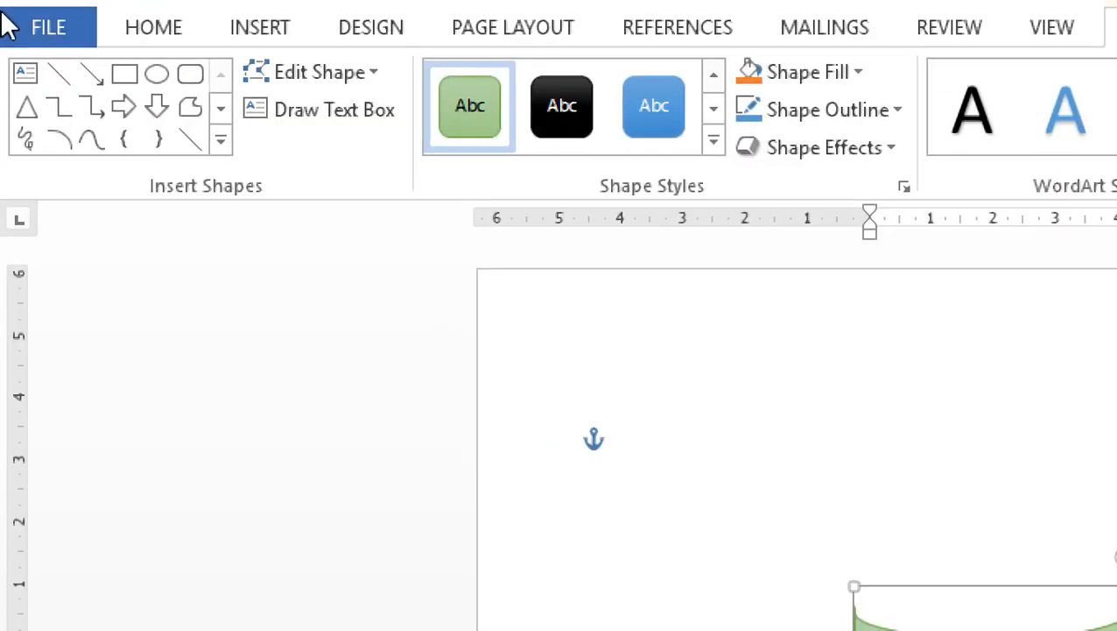
{"action": "left_click", "coordinate": [259, 28]}
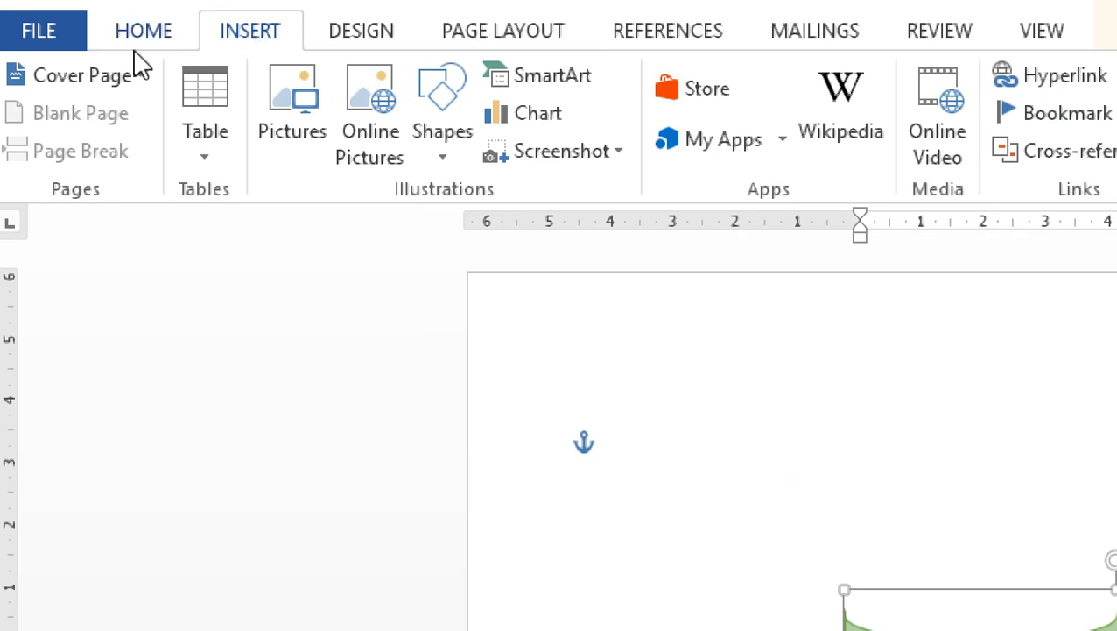
{"action": "left_click", "coordinate": [441, 132]}
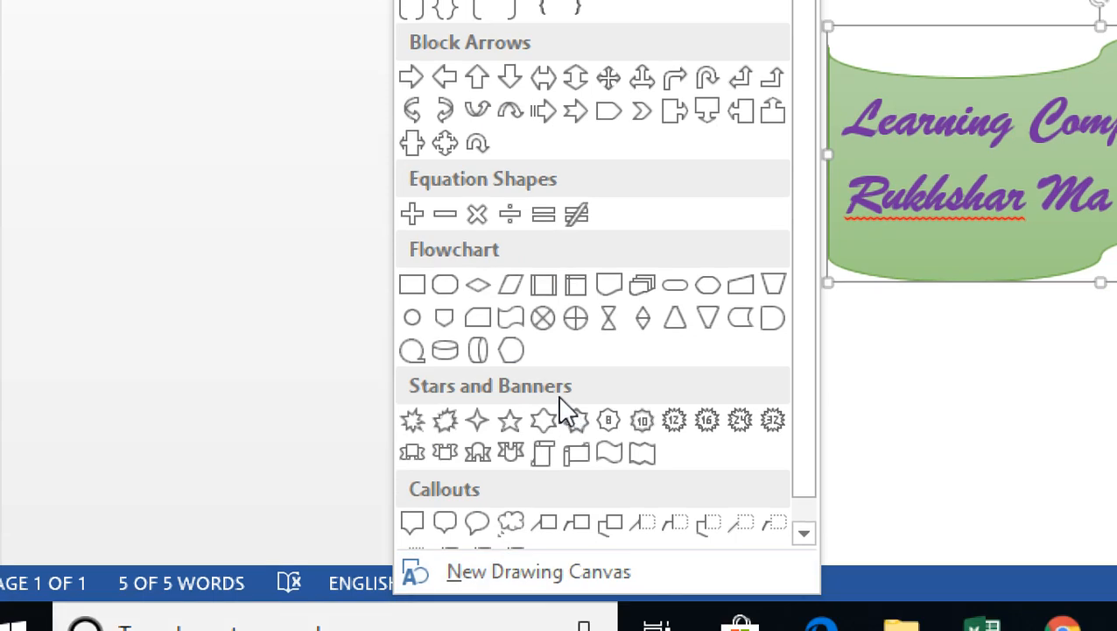
{"action": "left_click_drag", "start_coordinate": [808, 420], "coordinate": [797, 359]}
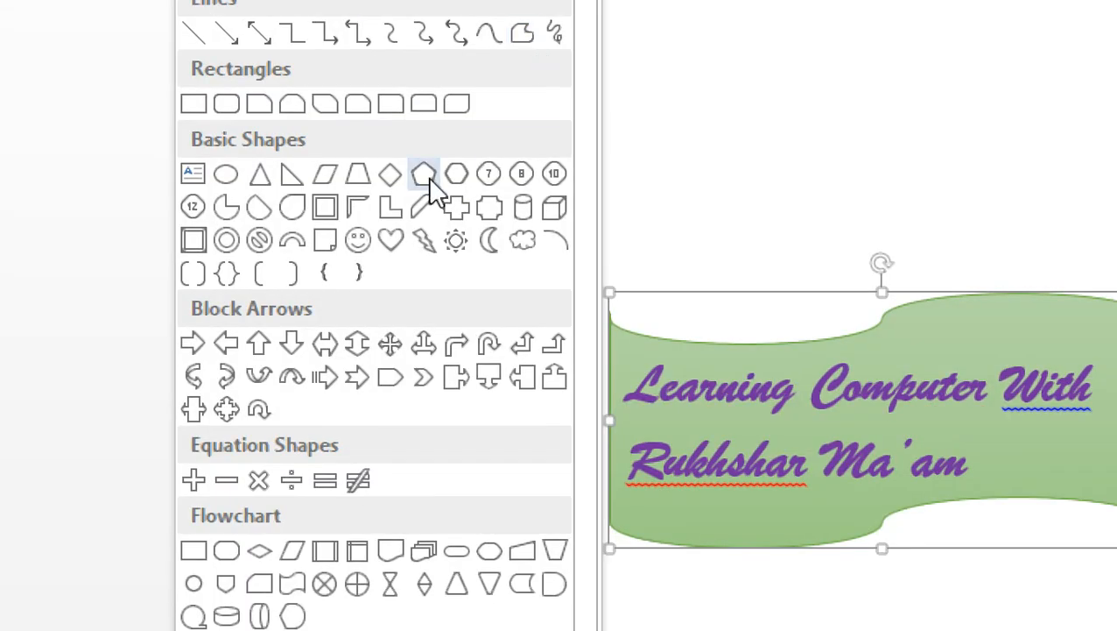
{"action": "left_click", "coordinate": [359, 242]}
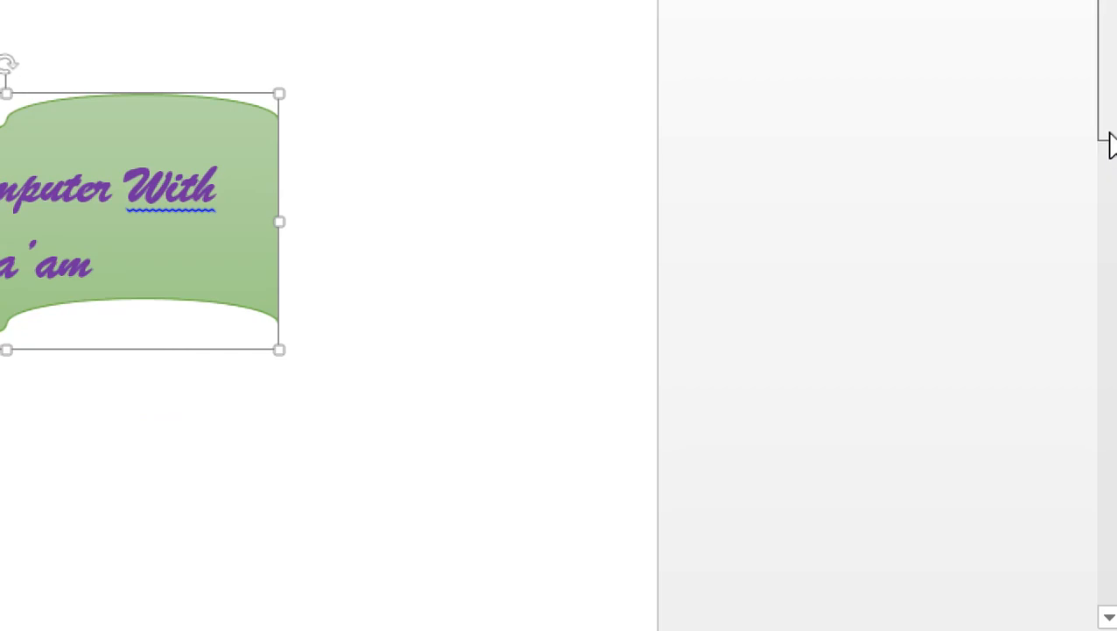
{"action": "left_click", "coordinate": [1103, 291]}
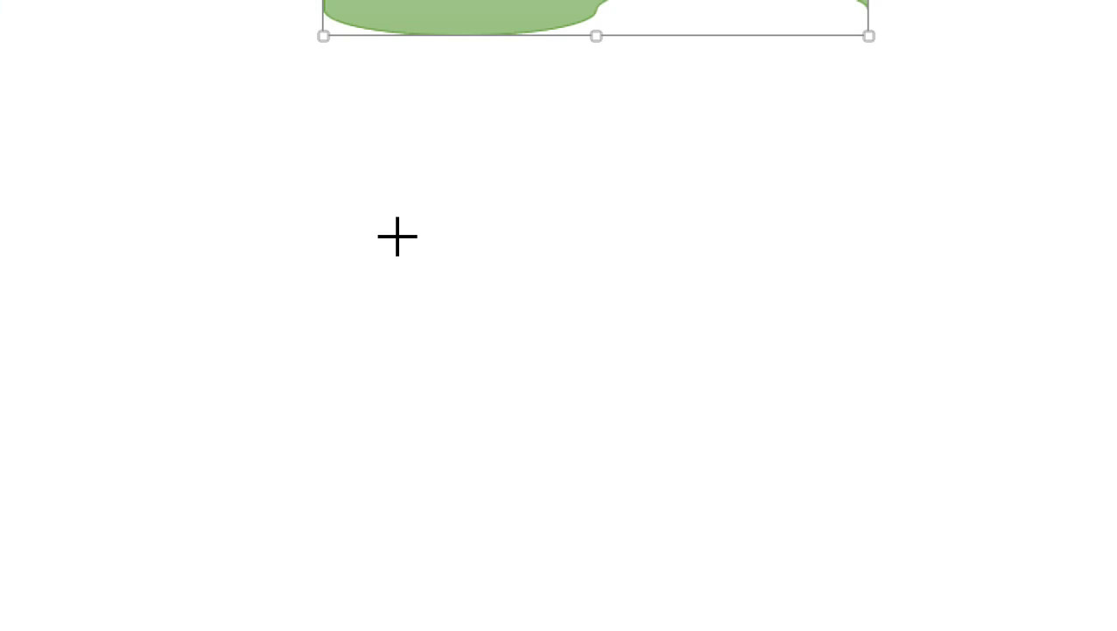
{"action": "left_click_drag", "start_coordinate": [359, 170], "coordinate": [859, 528]}
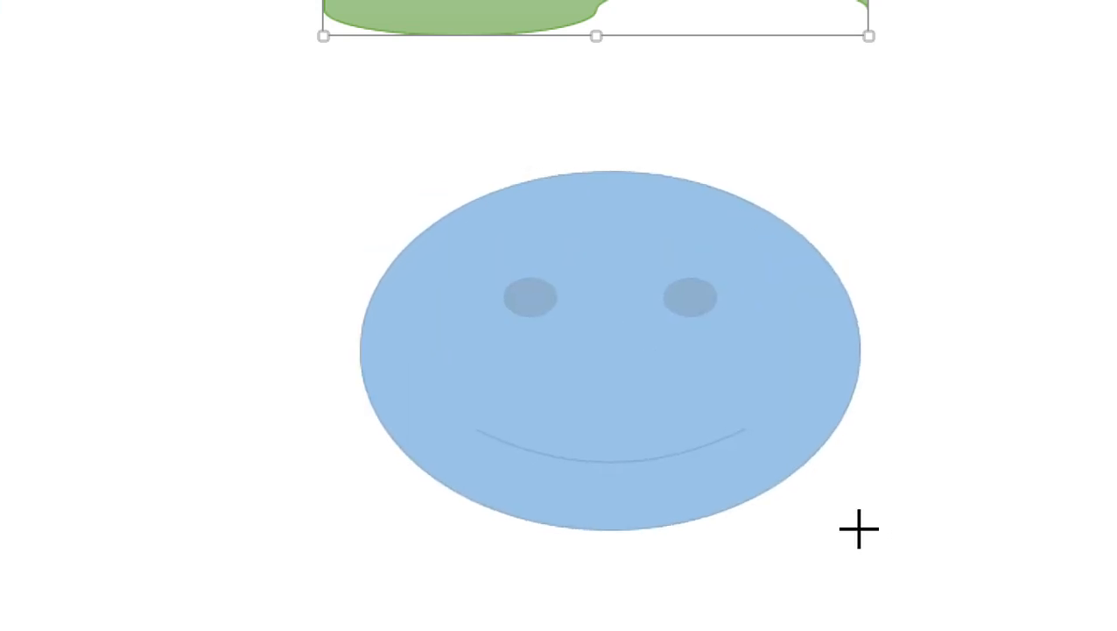
{"action": "left_click_drag", "start_coordinate": [859, 528], "coordinate": [863, 528]}
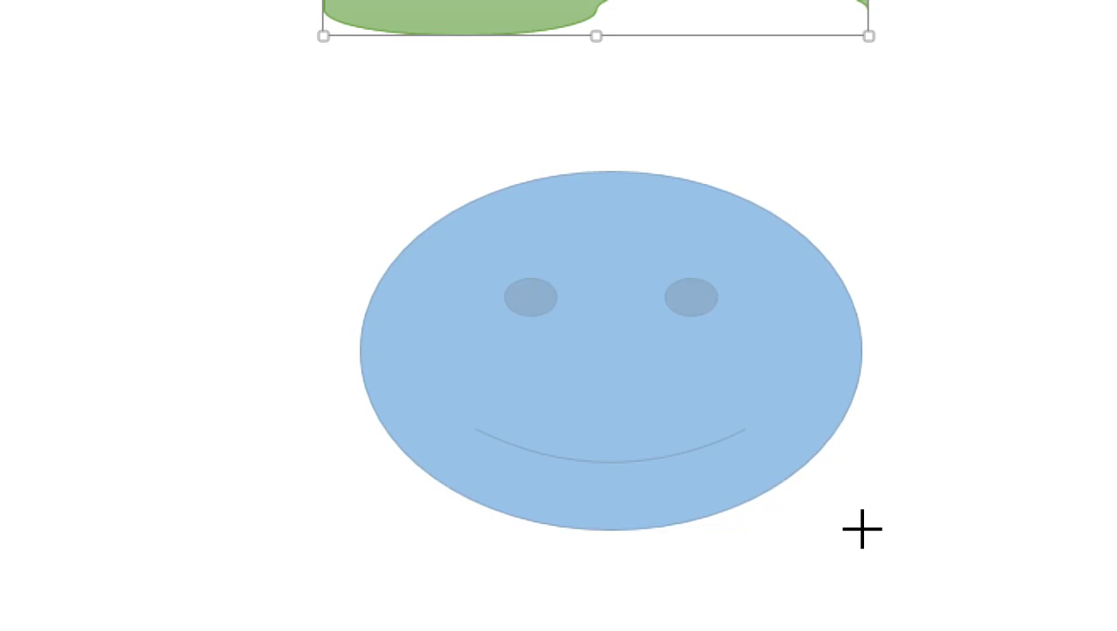
{"action": "left_click_drag", "start_coordinate": [862, 529], "coordinate": [860, 529]}
{"action": "key", "text": "Delete"}
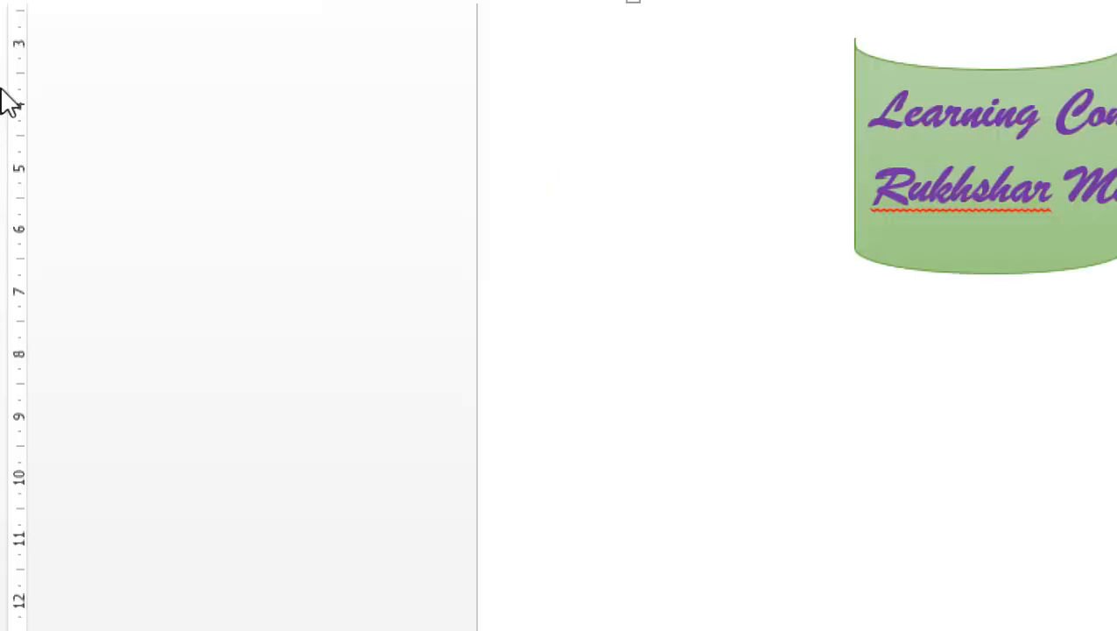
Insert a smiley face shape below the green banner, enlarge it to nearly the banner's width and deselect it.
{"action": "left_click", "coordinate": [261, 75]}
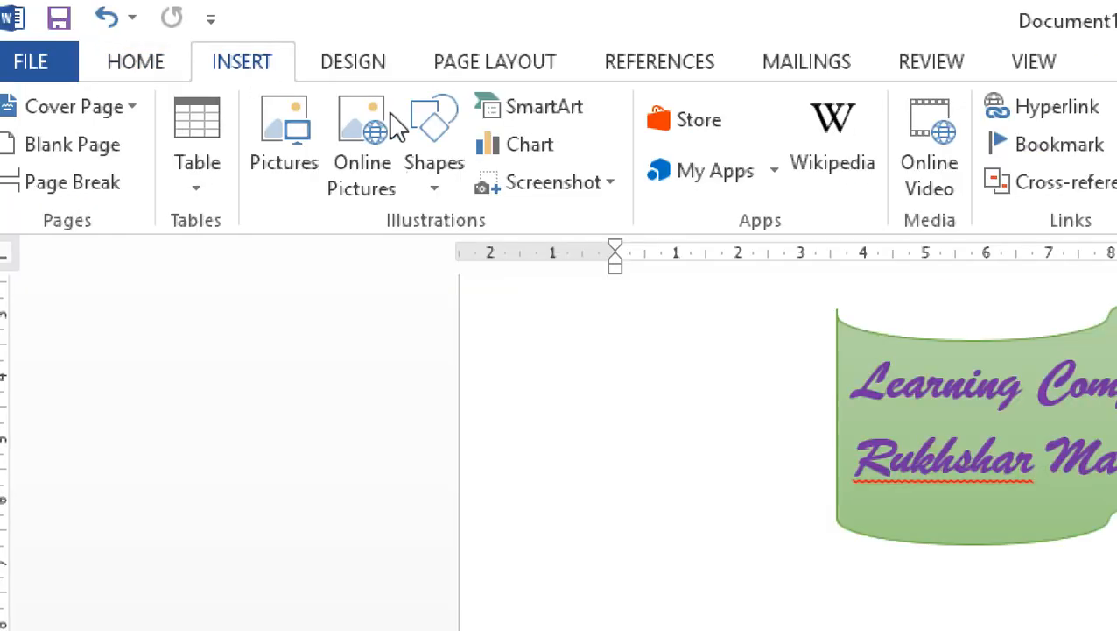
{"action": "left_click", "coordinate": [420, 162]}
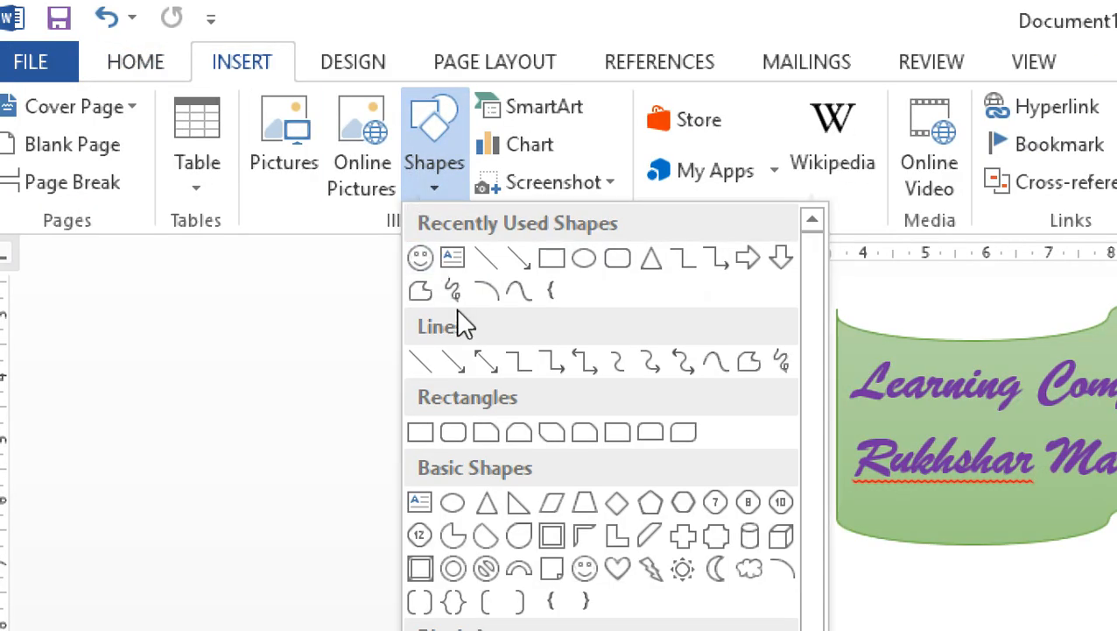
{"action": "left_click", "coordinate": [420, 257]}
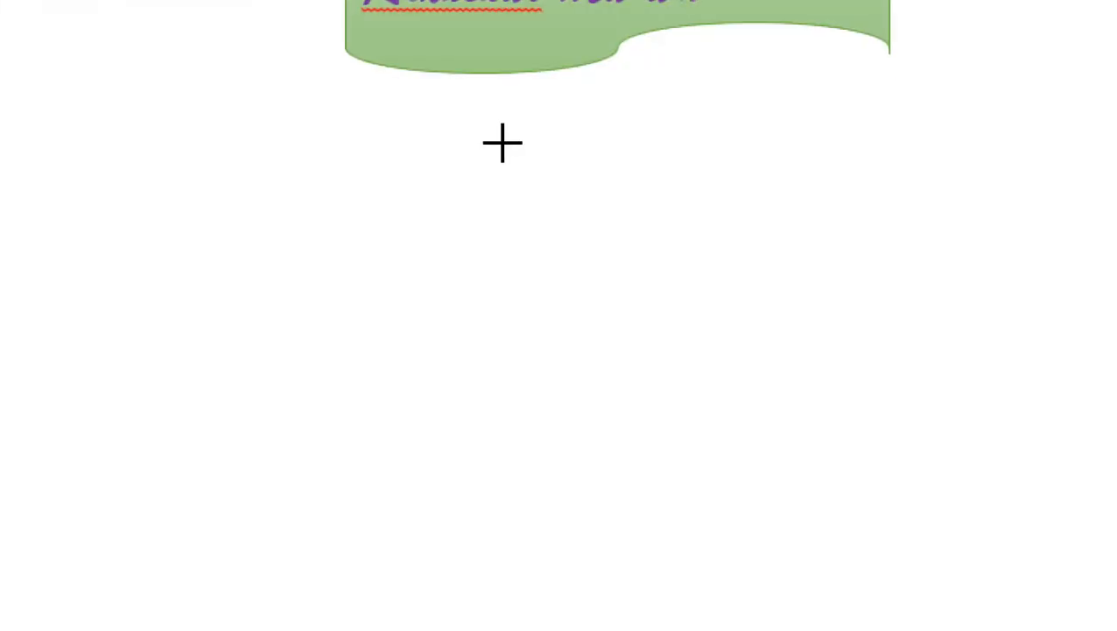
{"action": "left_click_drag", "start_coordinate": [503, 145], "coordinate": [546, 182]}
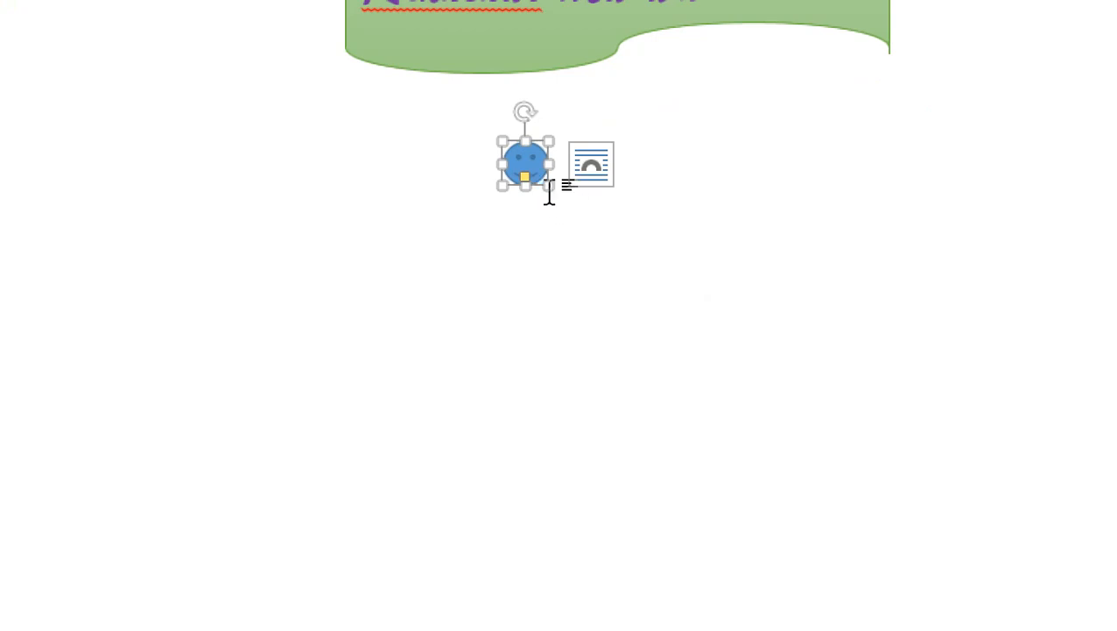
{"action": "left_click_drag", "start_coordinate": [539, 177], "coordinate": [906, 456]}
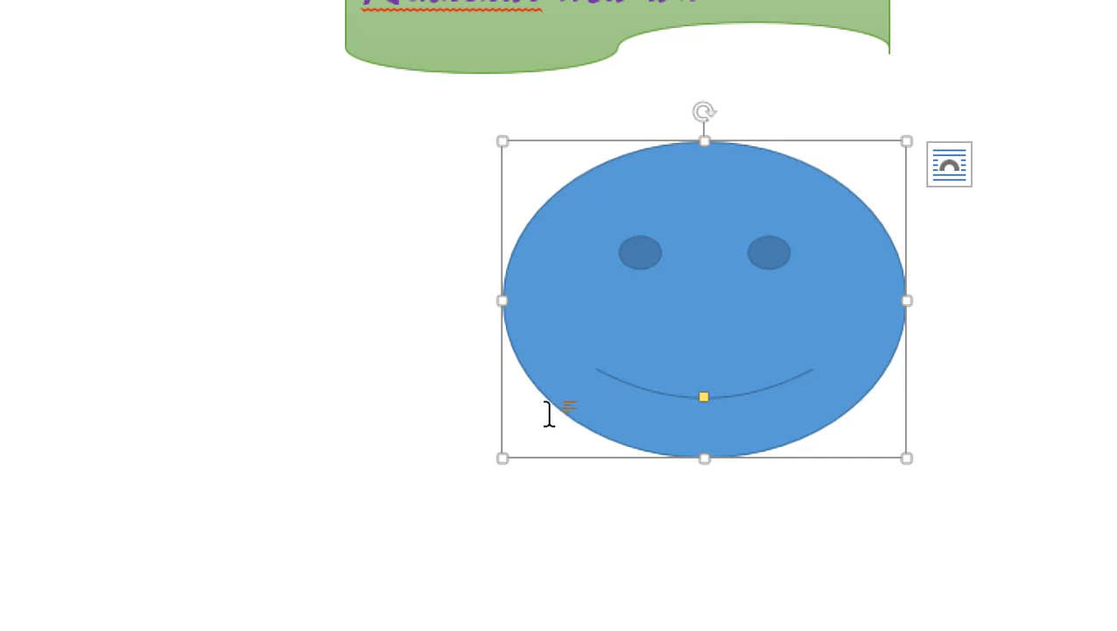
{"action": "left_click", "coordinate": [1033, 286]}
Try the light gold and the light orange gradient shape styles on the smiley face.
{"action": "scroll", "coordinate": [1033, 285], "scroll_direction": "up", "scroll_amount": 3}
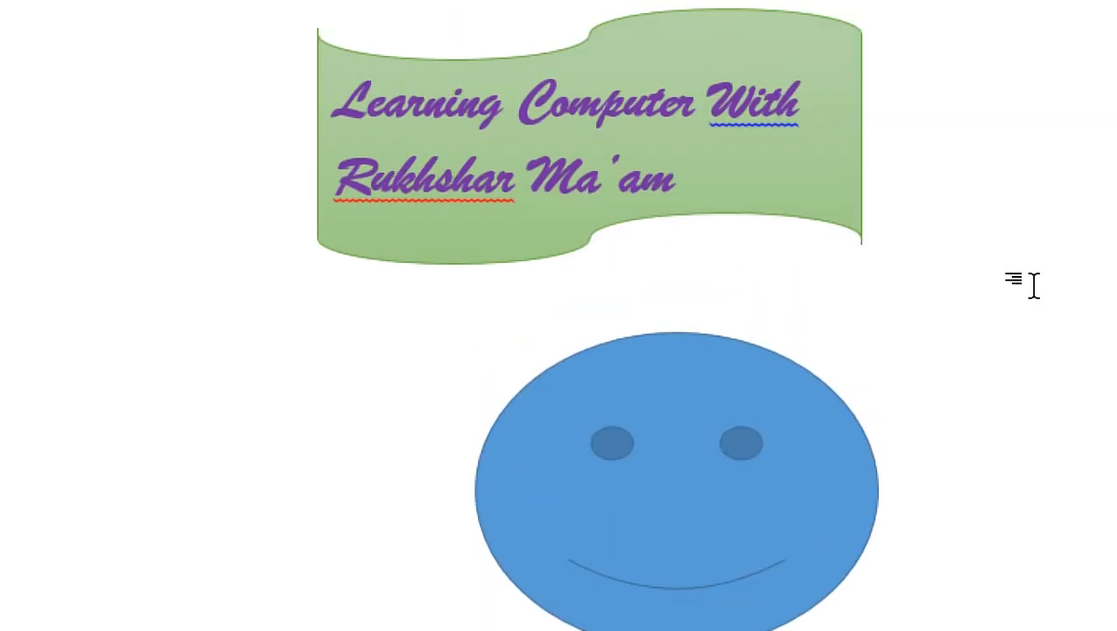
{"action": "left_click", "coordinate": [645, 383]}
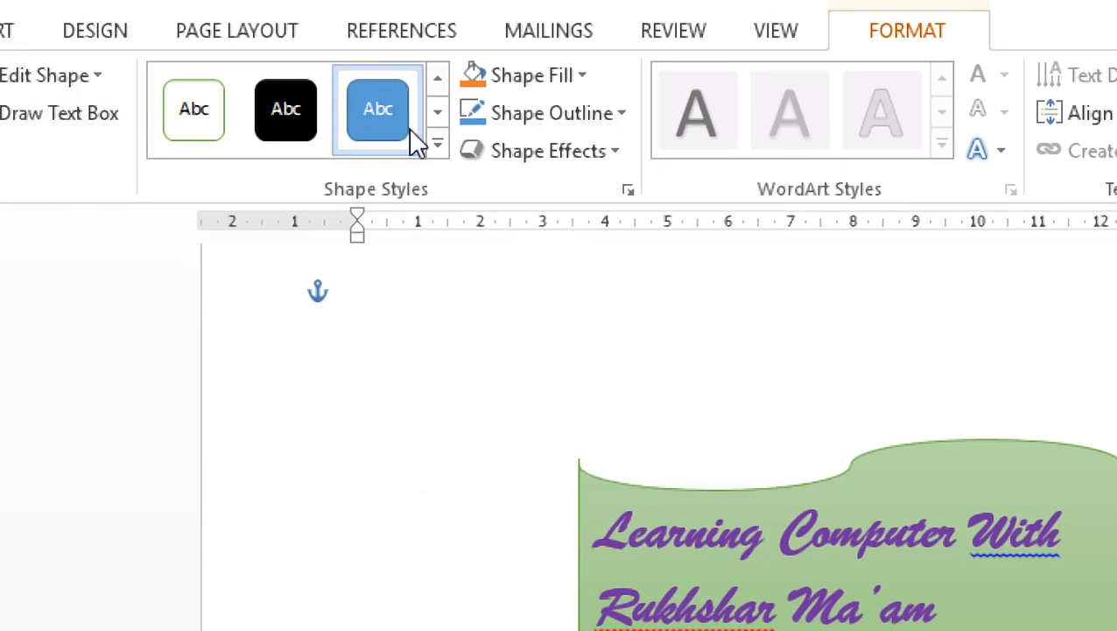
{"action": "left_click", "coordinate": [433, 147]}
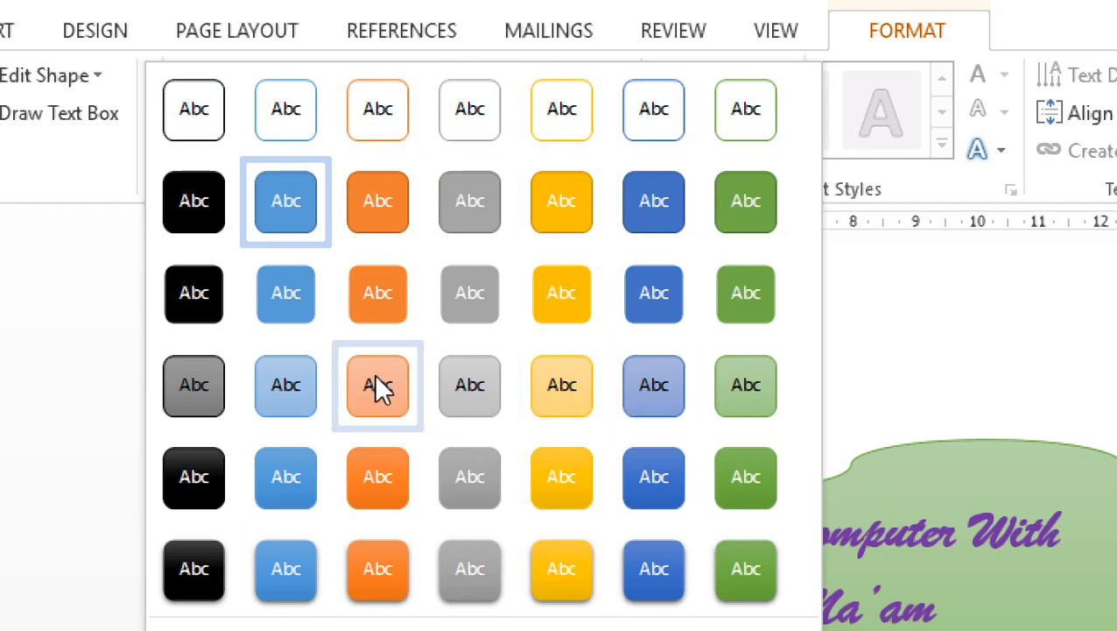
{"action": "left_click", "coordinate": [558, 394]}
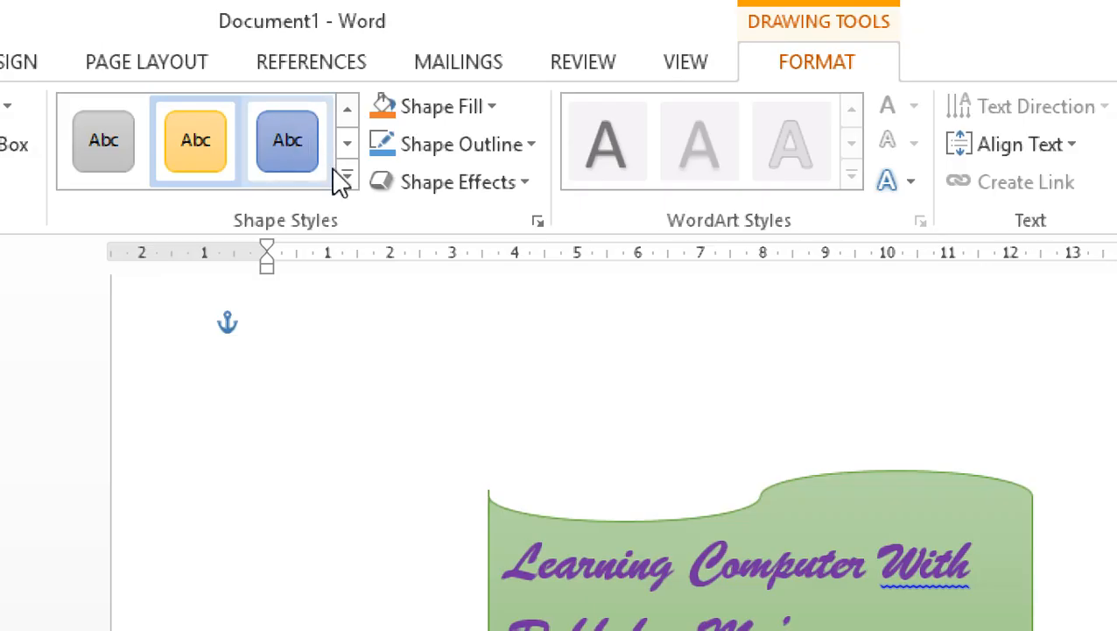
{"action": "left_click", "coordinate": [344, 178]}
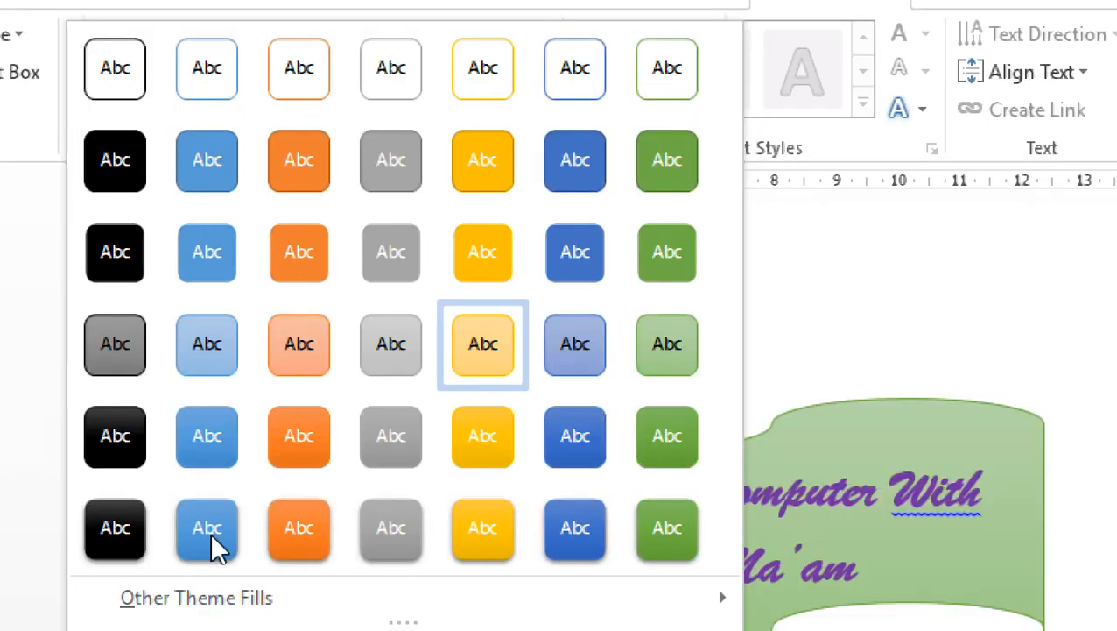
{"action": "left_click", "coordinate": [279, 343]}
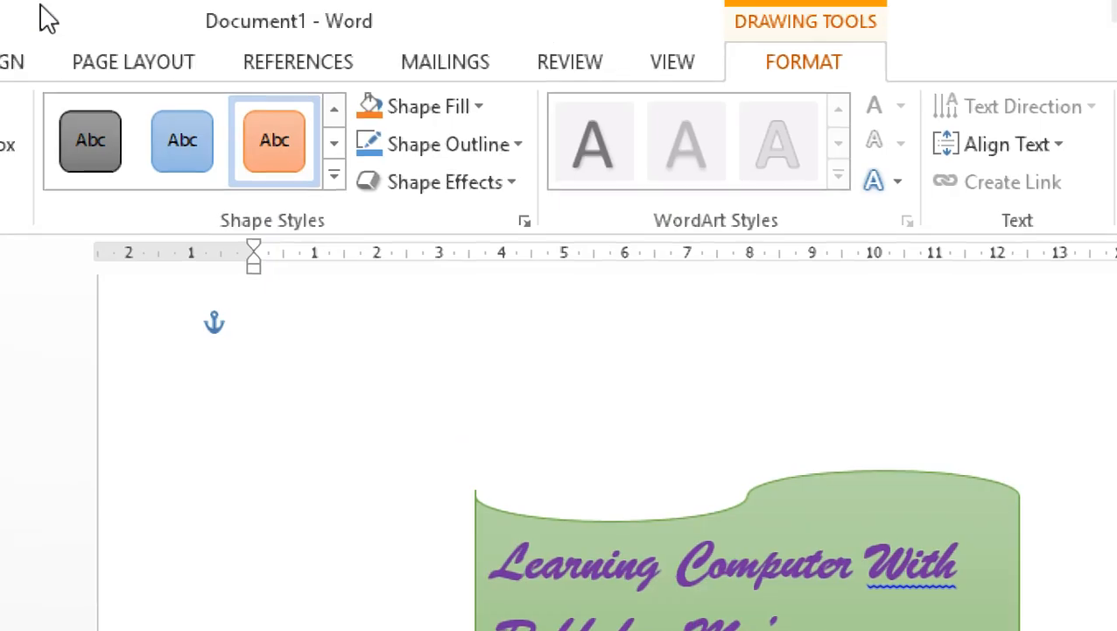
Apply the solid orange shape style with a white outline to the smiley face.
{"action": "left_click", "coordinate": [334, 180]}
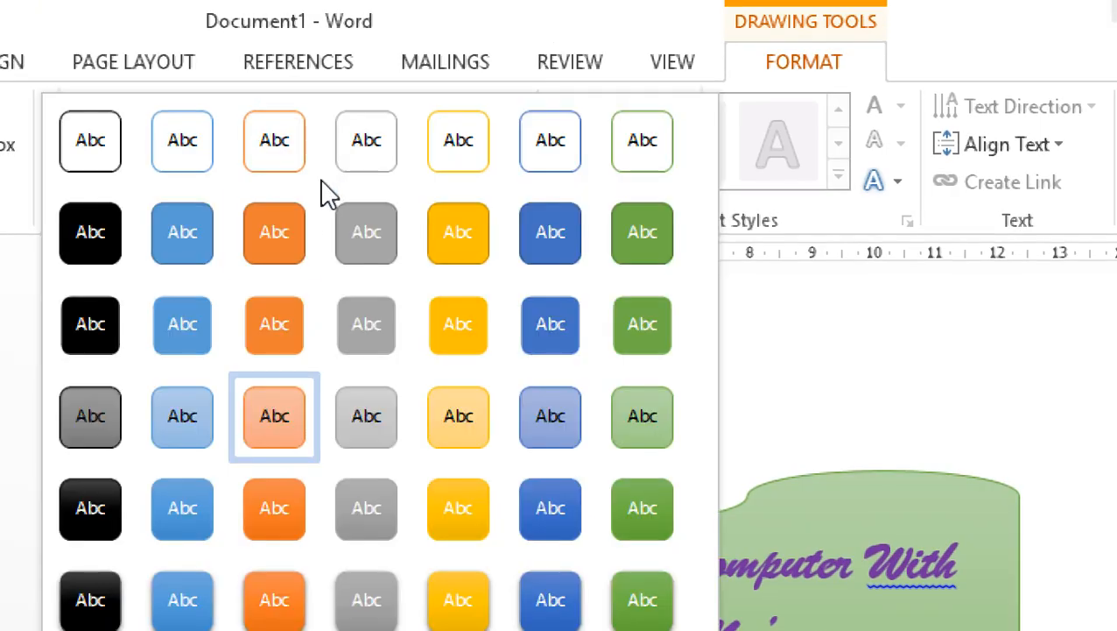
{"action": "left_click", "coordinate": [282, 304]}
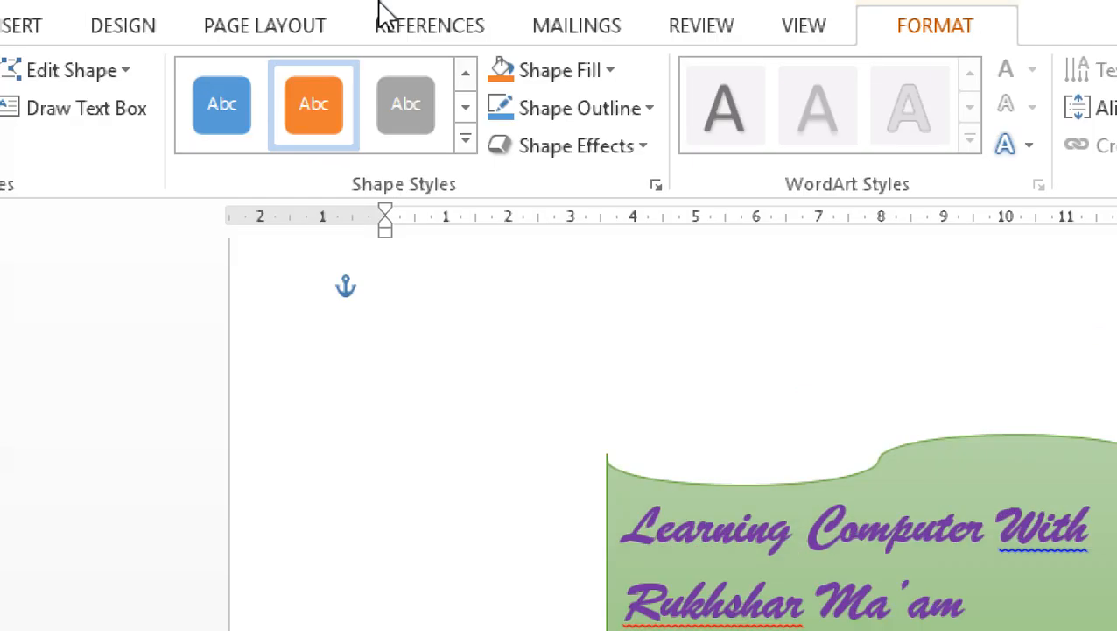
{"action": "left_click", "coordinate": [465, 141]}
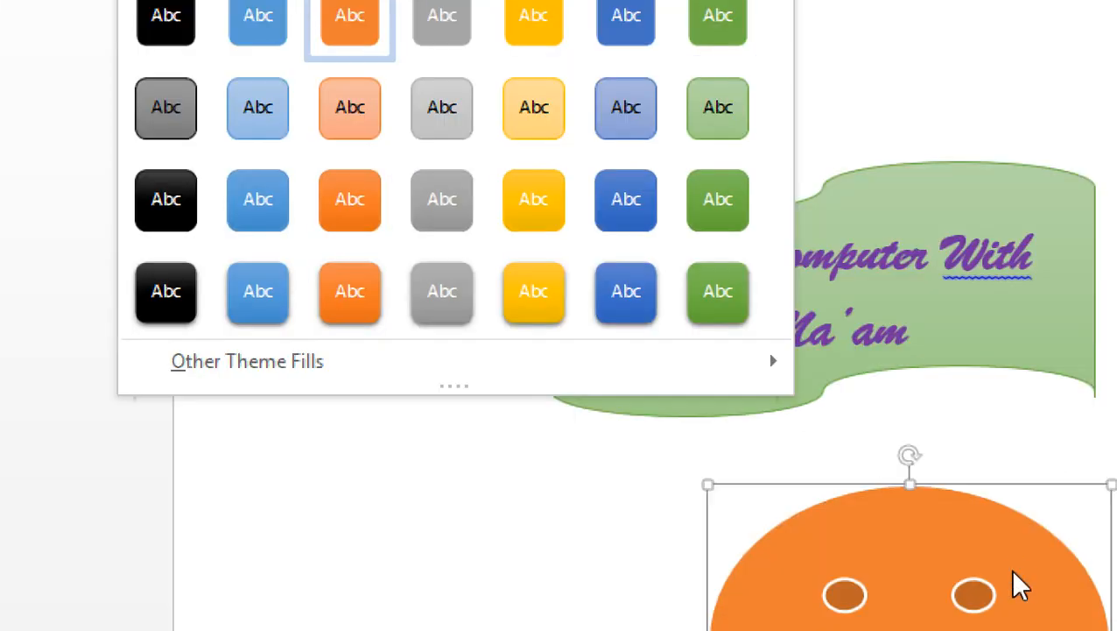
{"action": "left_click", "coordinate": [1020, 586]}
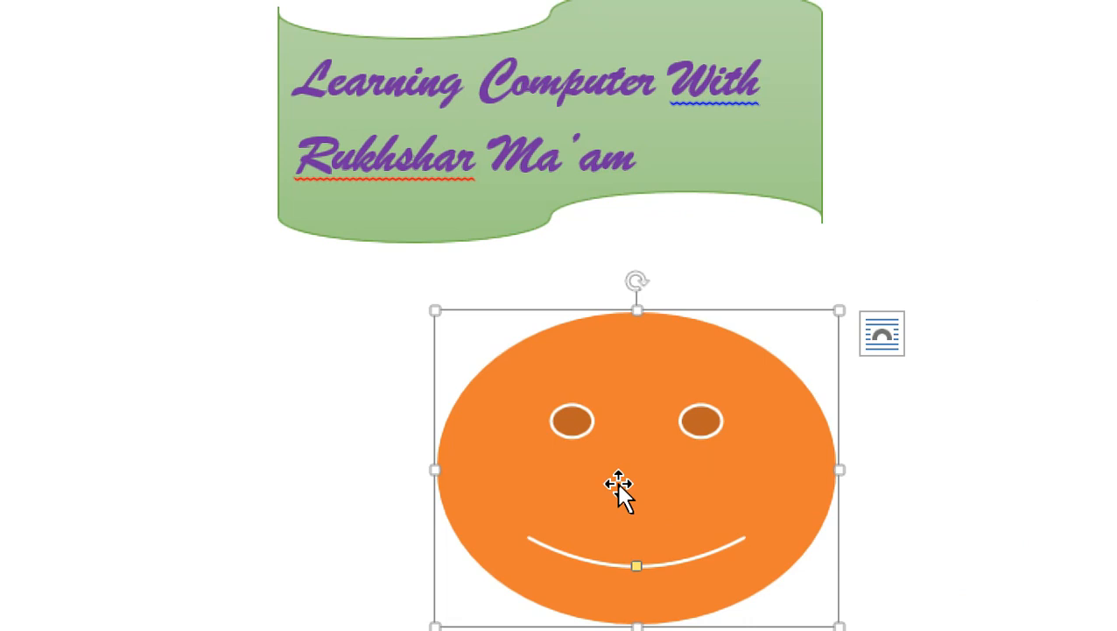
Copy the orange smiley face to a spot slightly below the original.
{"action": "right_click", "coordinate": [617, 484]}
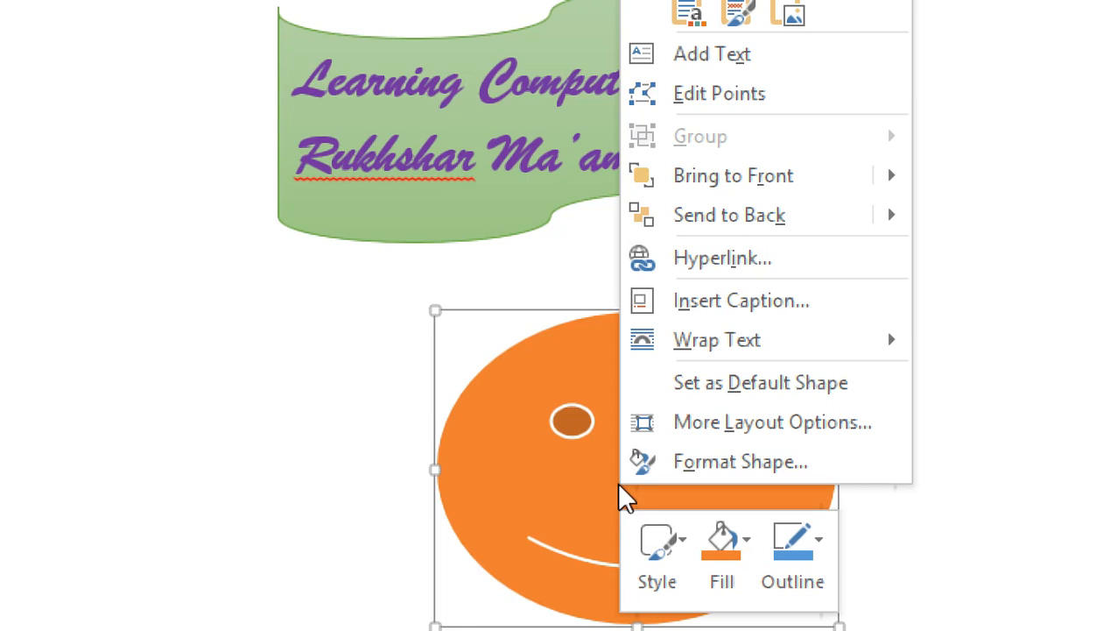
{"action": "left_click", "coordinate": [555, 473]}
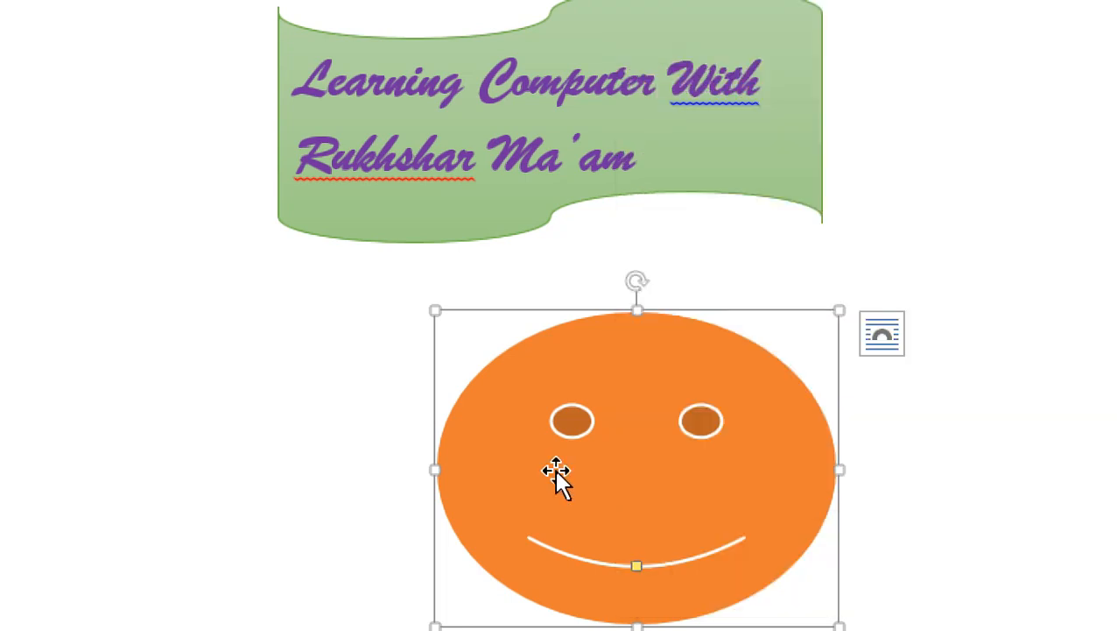
{"action": "left_click_drag", "start_coordinate": [654, 501], "coordinate": [651, 531]}
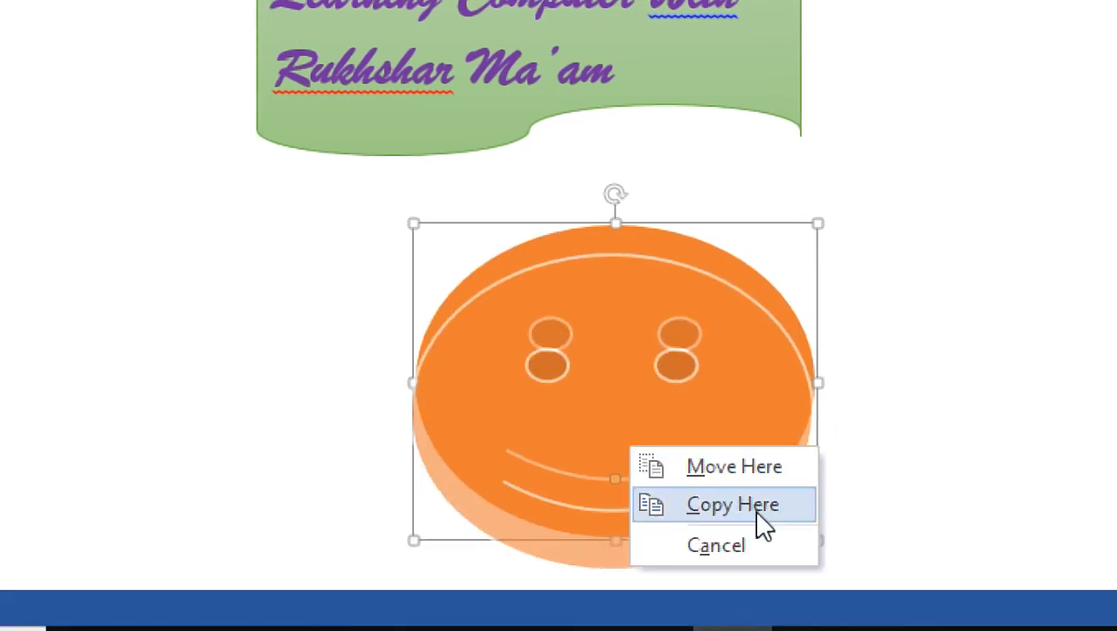